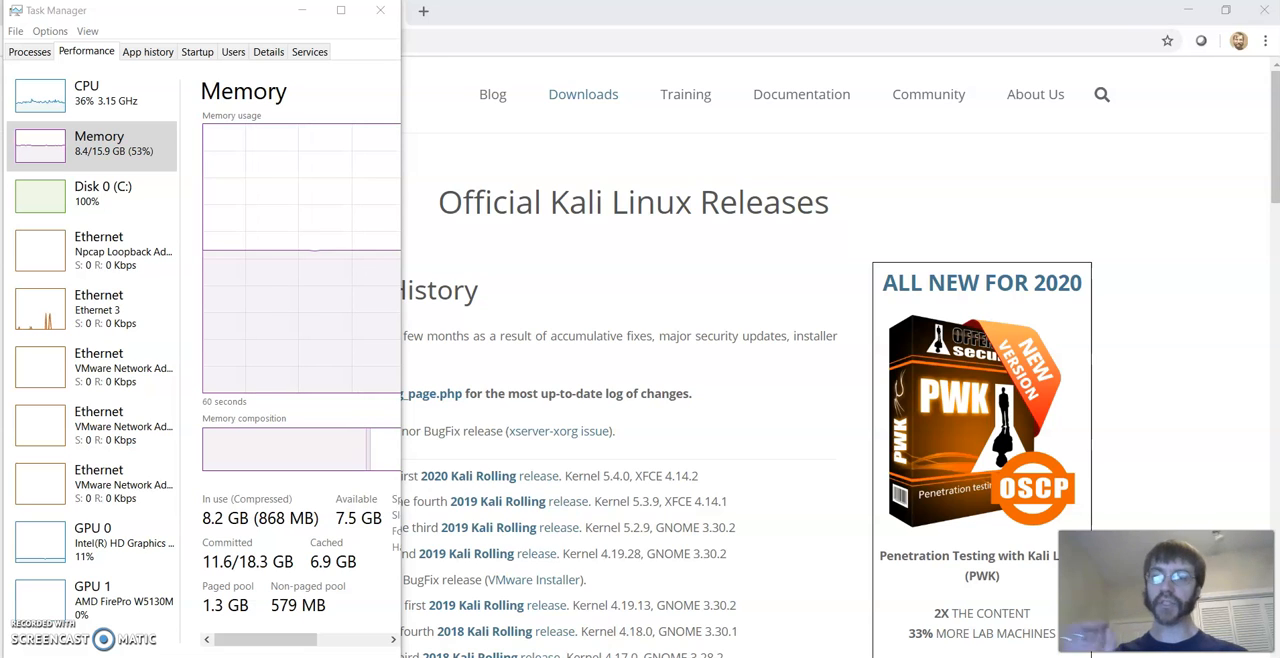
- Check the kernel of Kali 2020.1 on the Kali releases page and review the Linux guest versions offered in the New Virtual Machine Wizard
click(302, 13)
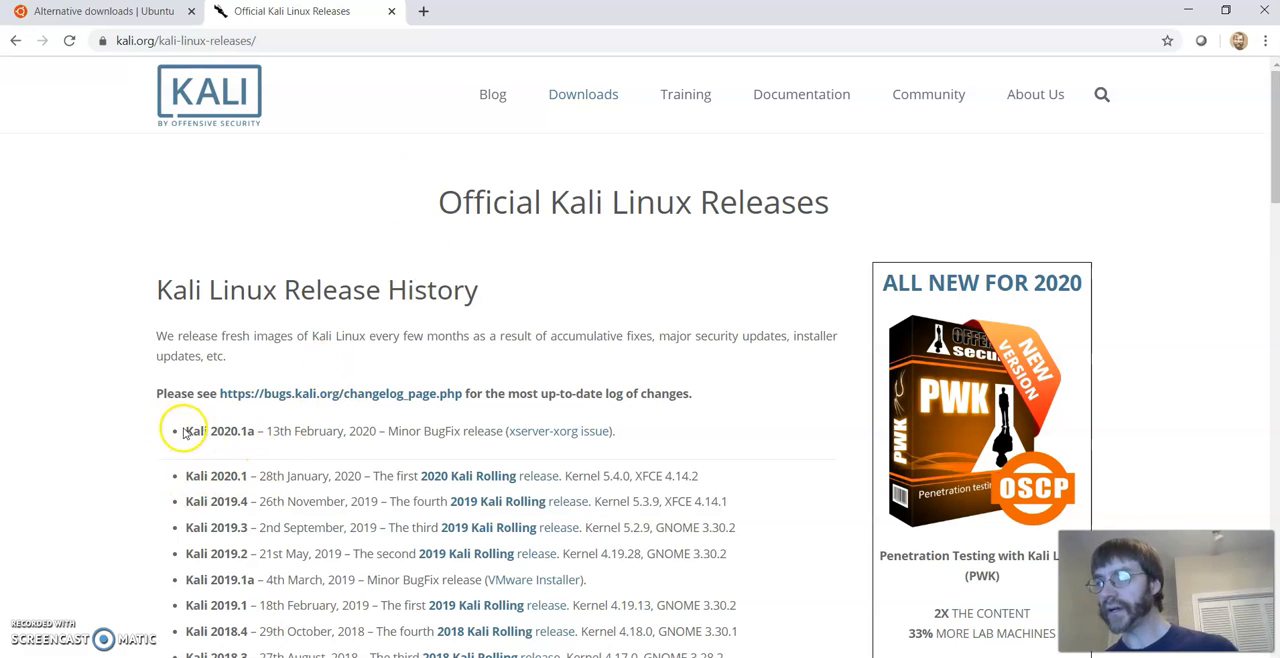
drag(187, 477, 706, 478)
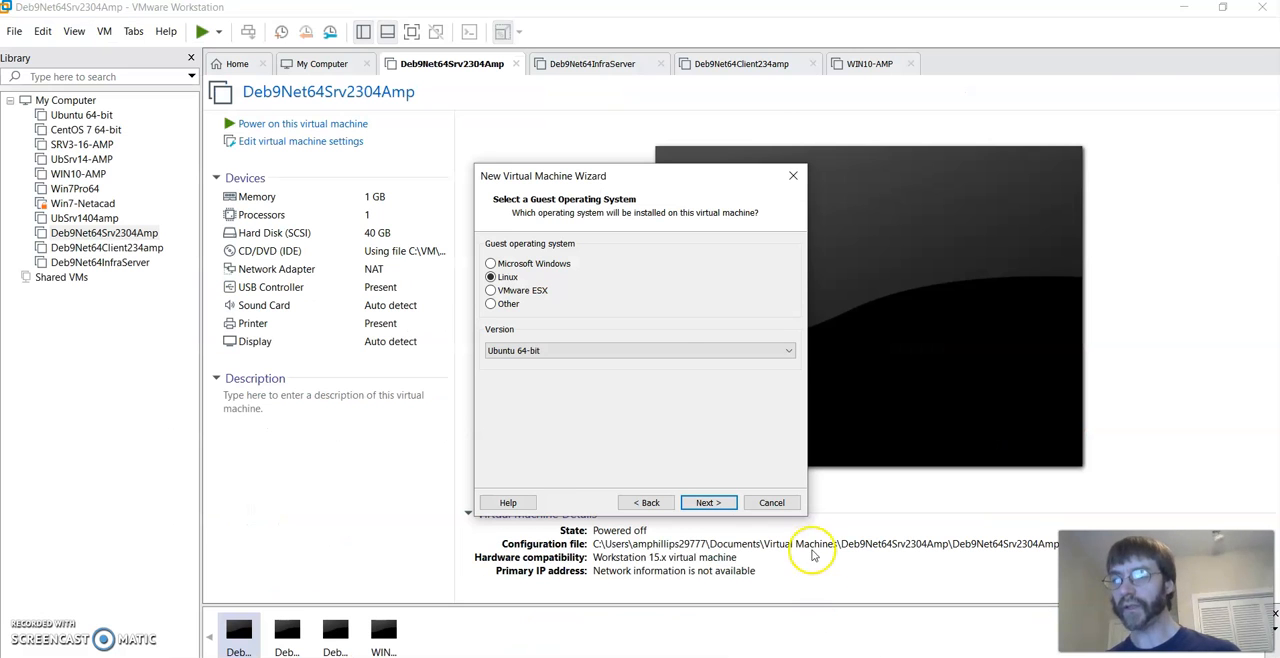
click(675, 350)
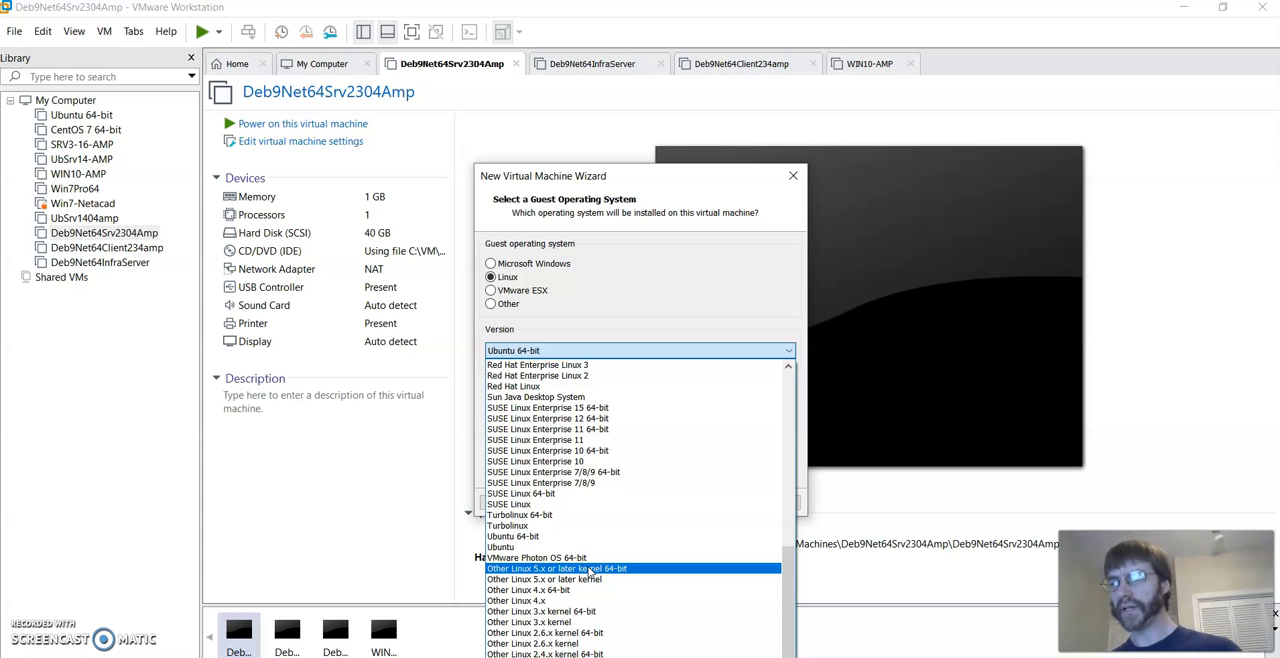
click(897, 450)
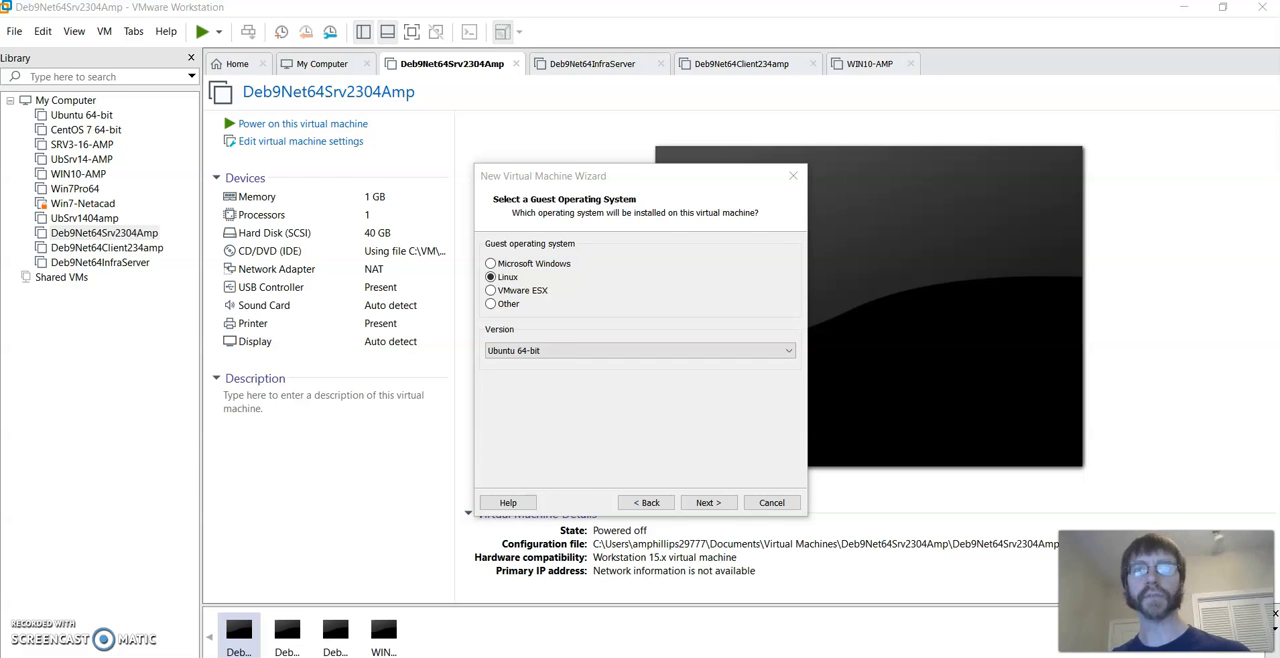
- Examine the installer images stored in the C:\VM\isos folder, then clear the window out of the way
drag(1279, 140, 1212, 60)
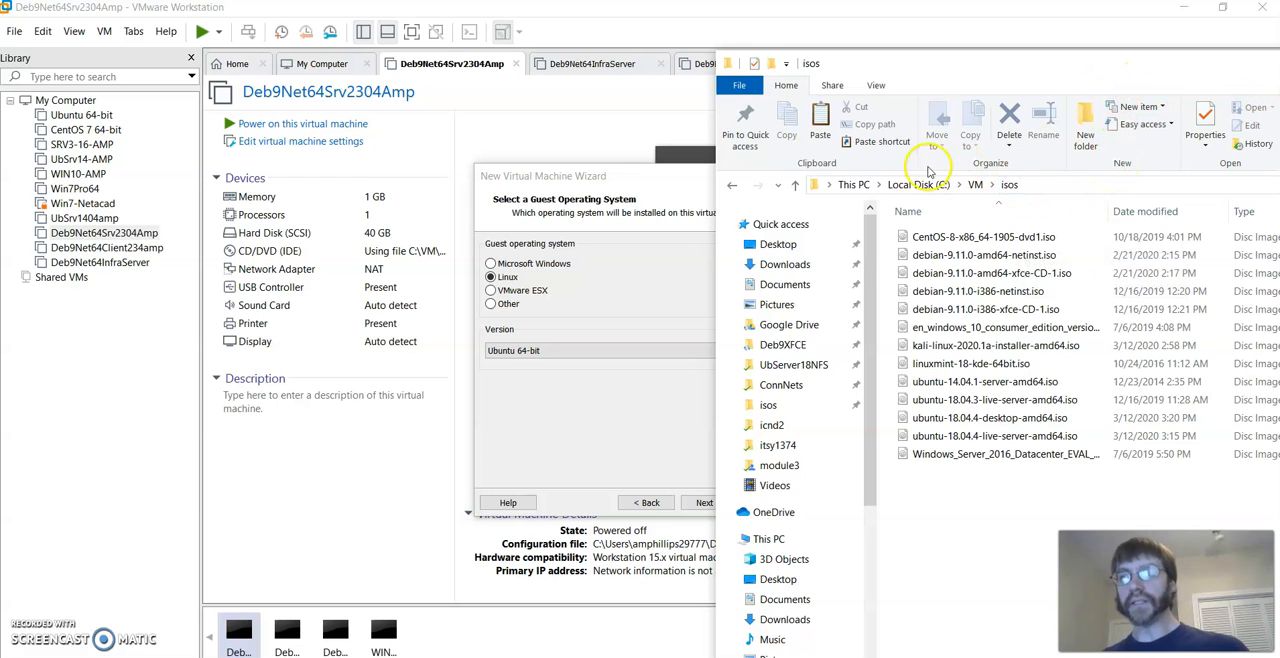
drag(998, 68, 1279, 58)
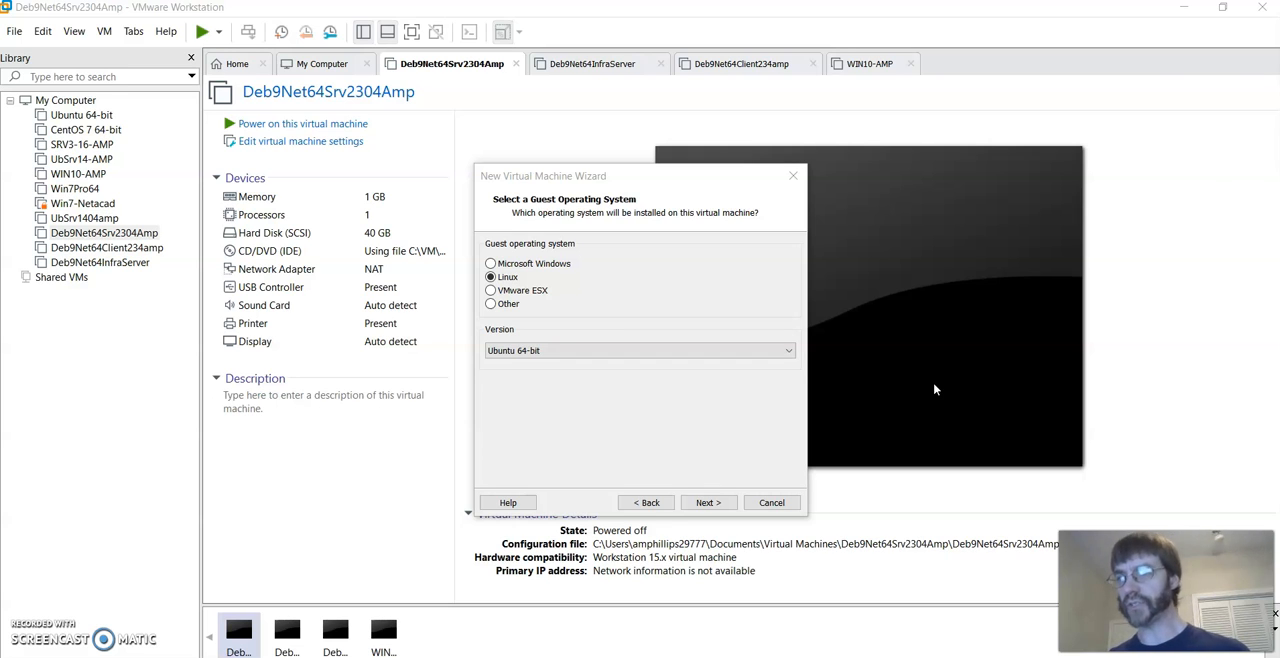
- Accept Linux with Ubuntu 64-bit as the guest operating system and name the virtual machine Ub1804SrvAMP
click(714, 503)
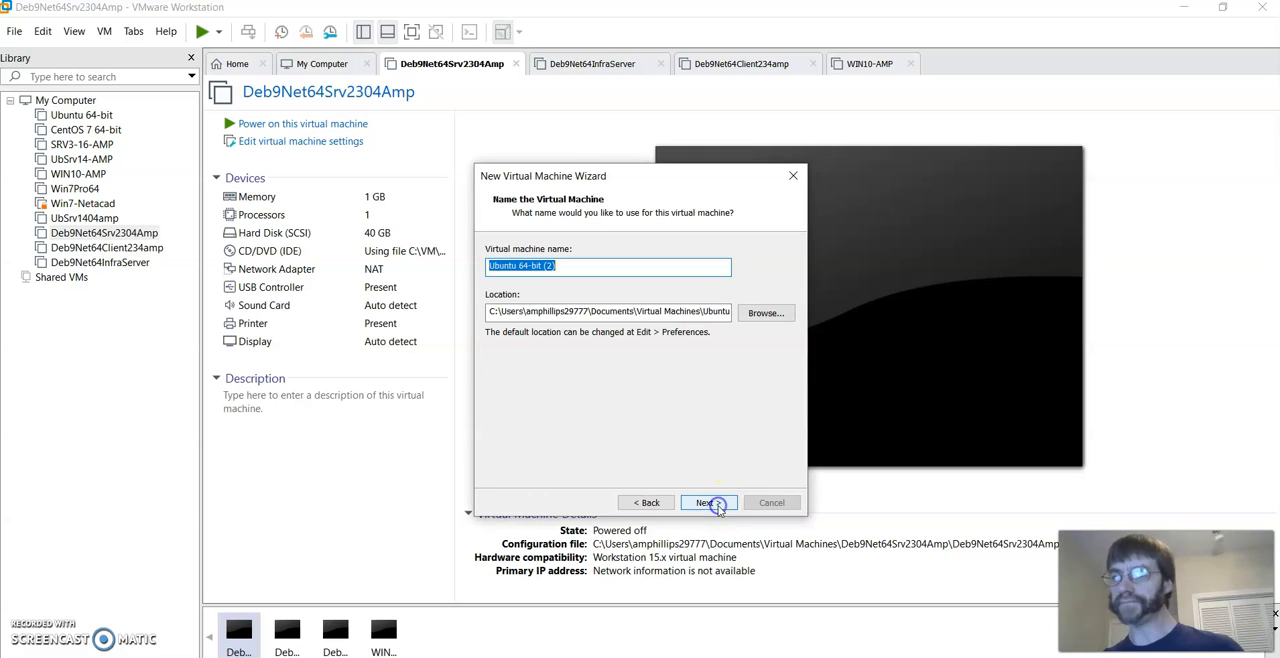
text(Ub)
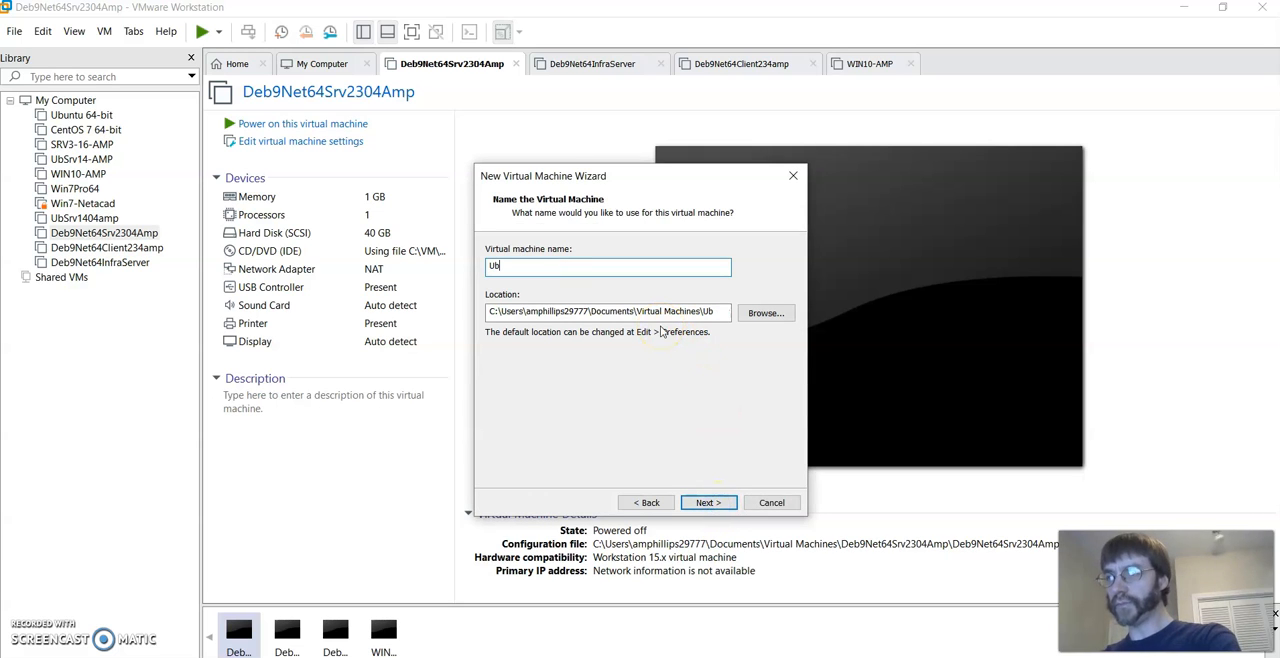
text(1)
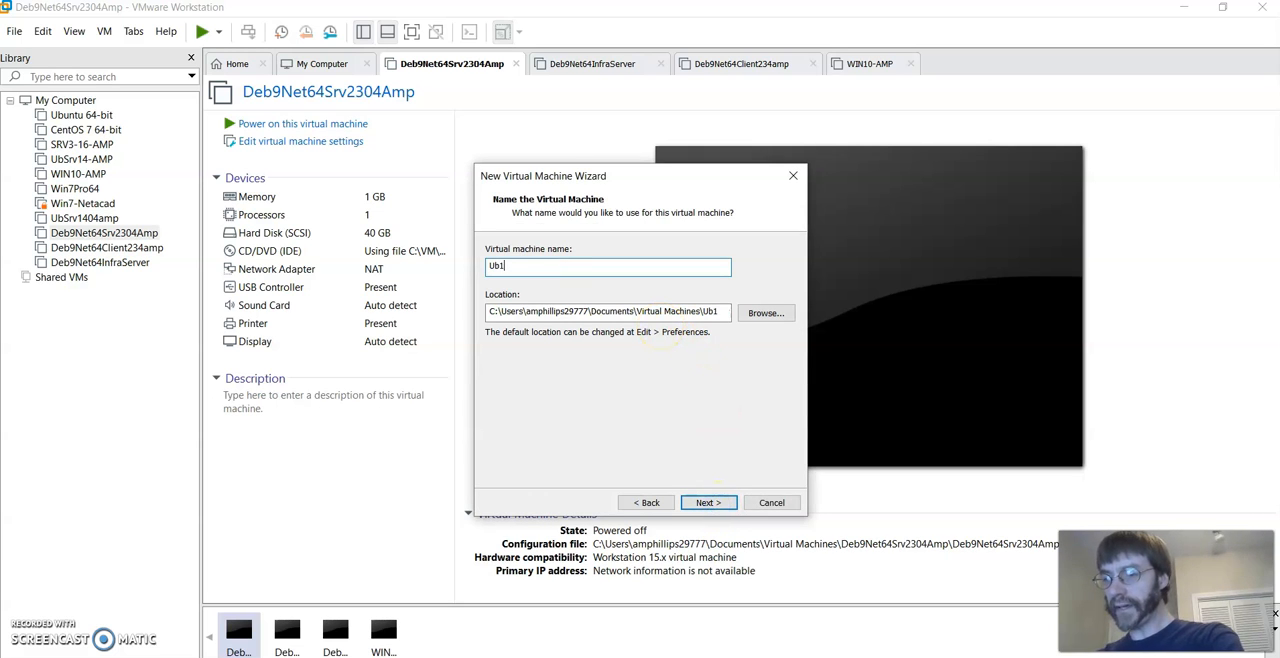
text(804Srv)
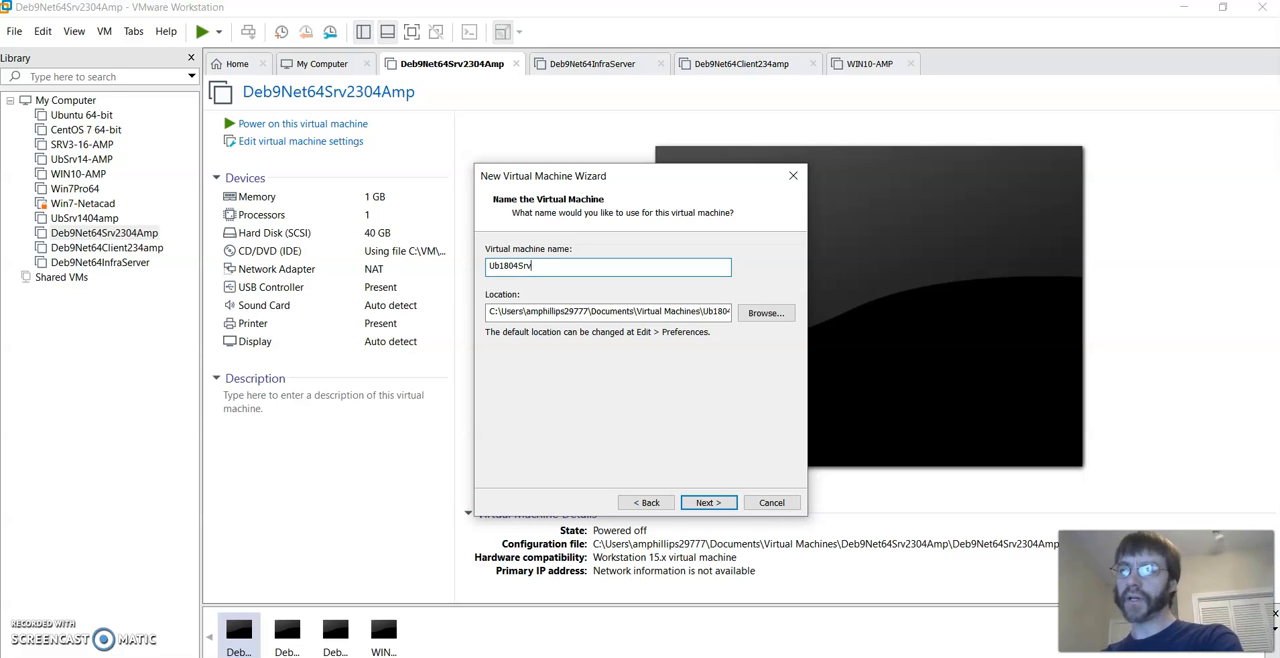
text(AMP)
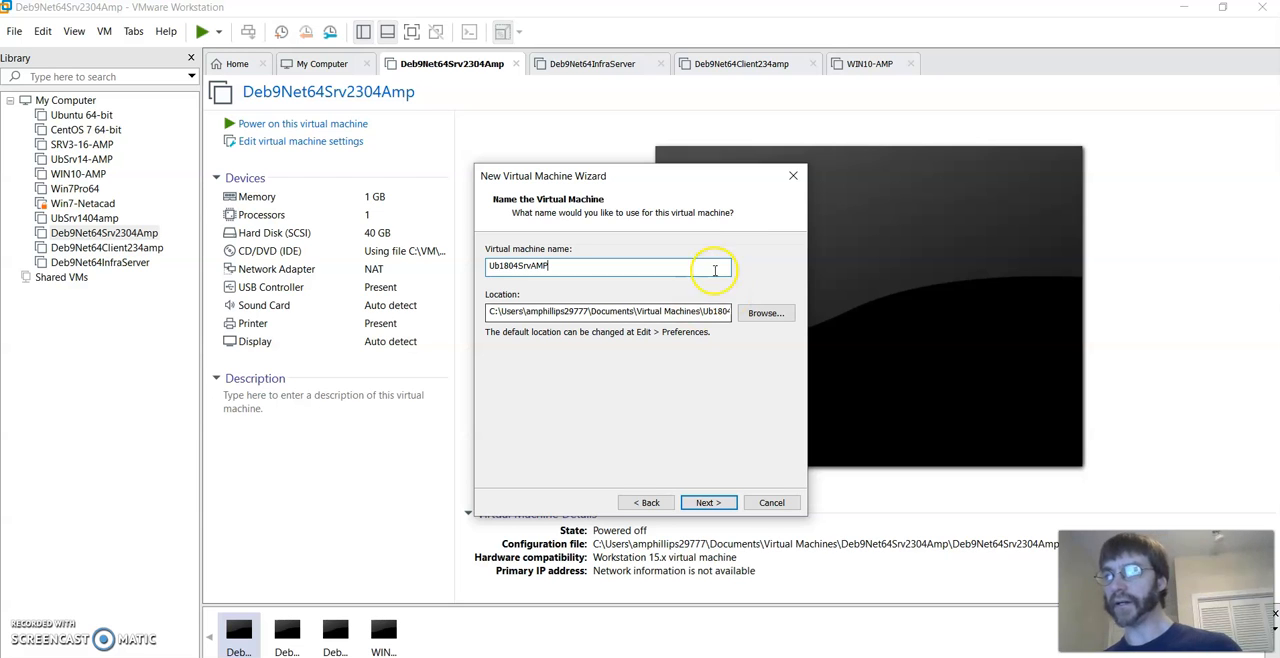
click(706, 503)
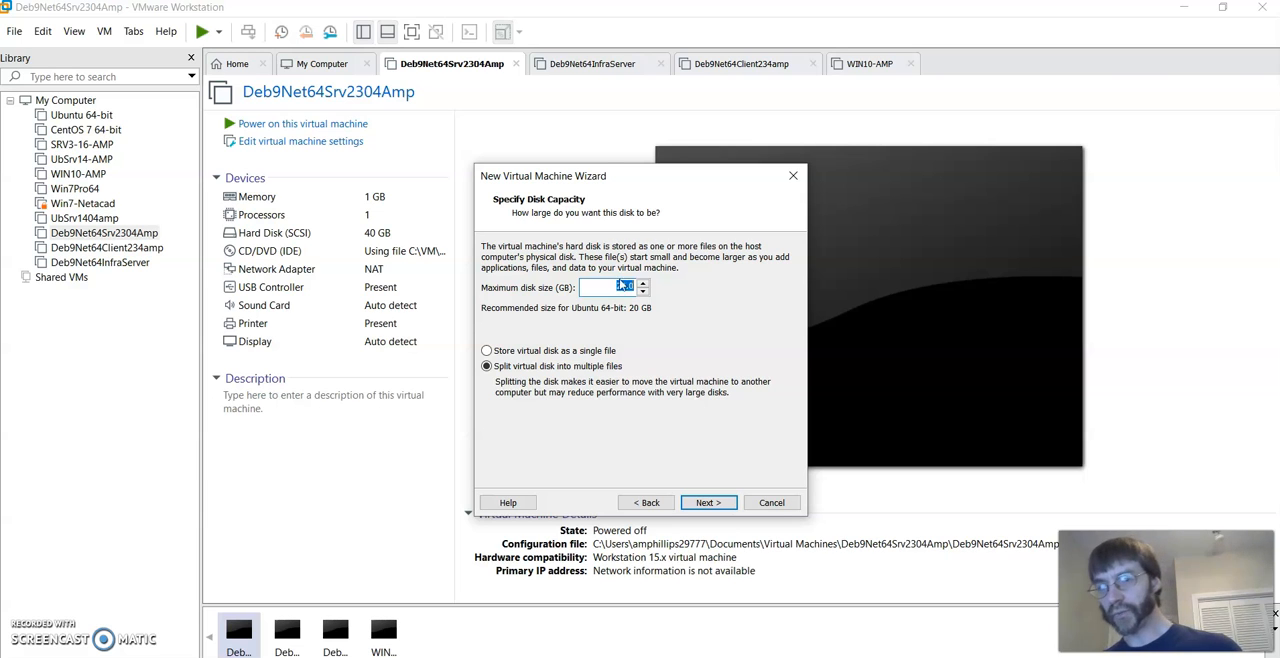
- Accept a 20 GB maximum disk size with the virtual disk split into multiple files
click(734, 507)
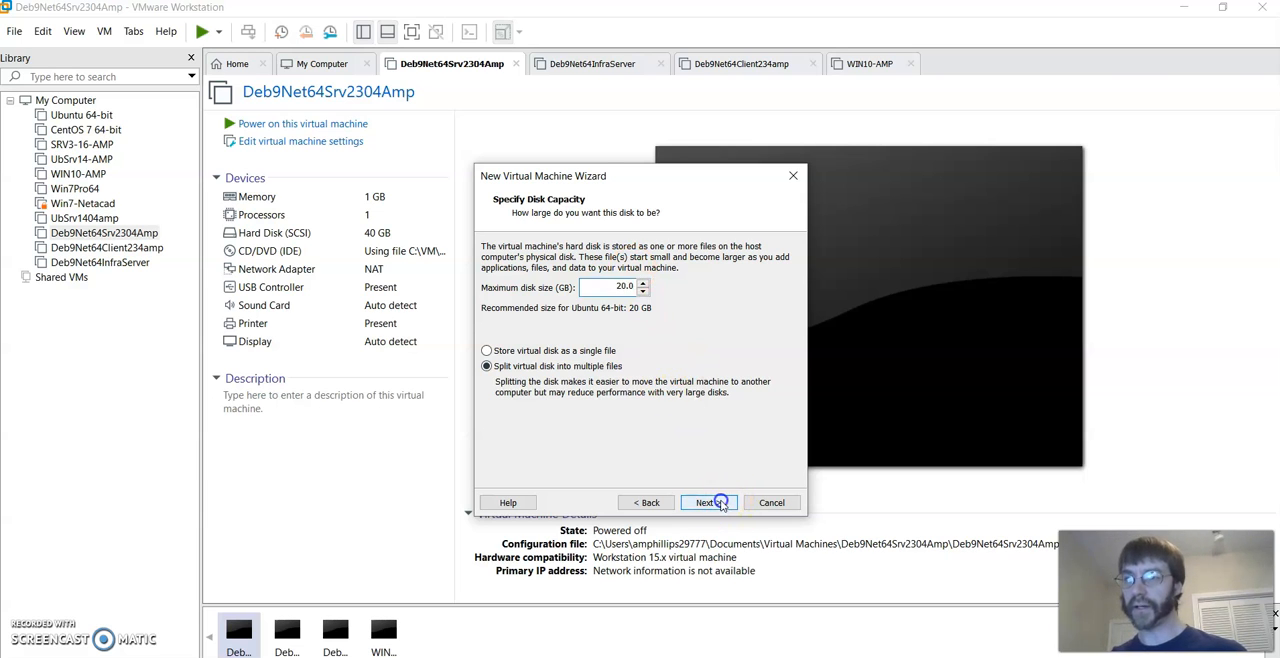
click(722, 503)
- Customize the new machine's hardware so its CD/DVD drive uses the ISO image ubuntu-18.04.4-live-server-amd64.iso
click(563, 409)
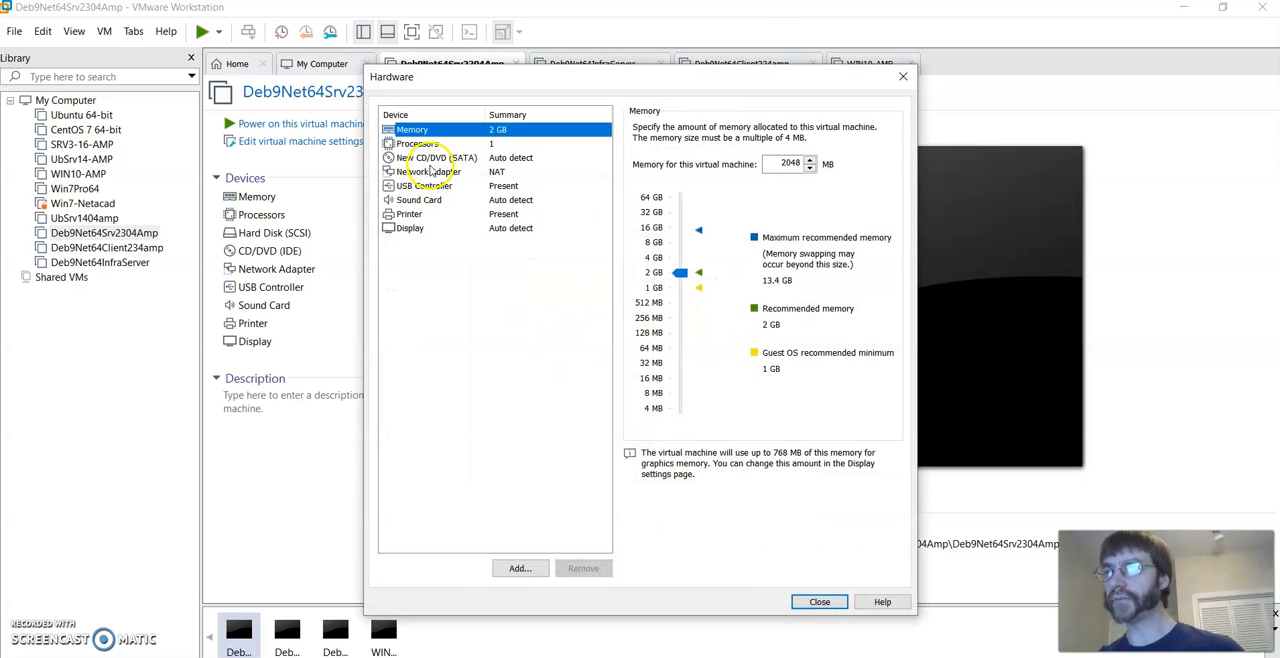
click(432, 158)
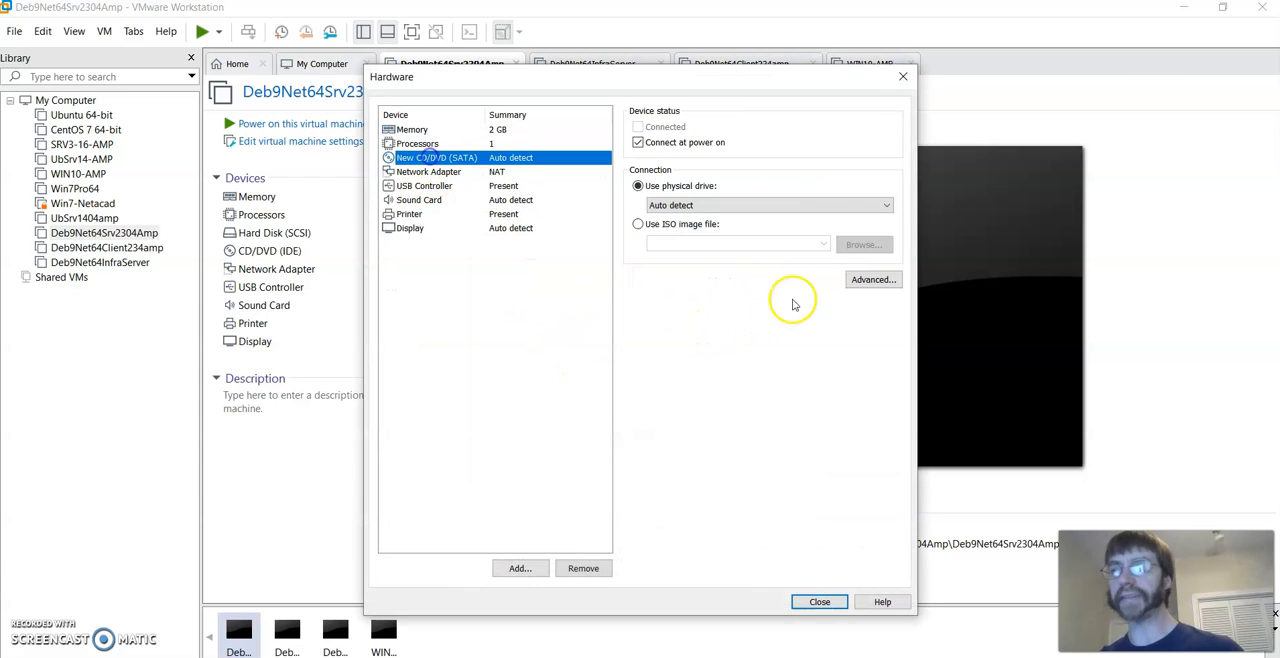
click(637, 224)
click(862, 245)
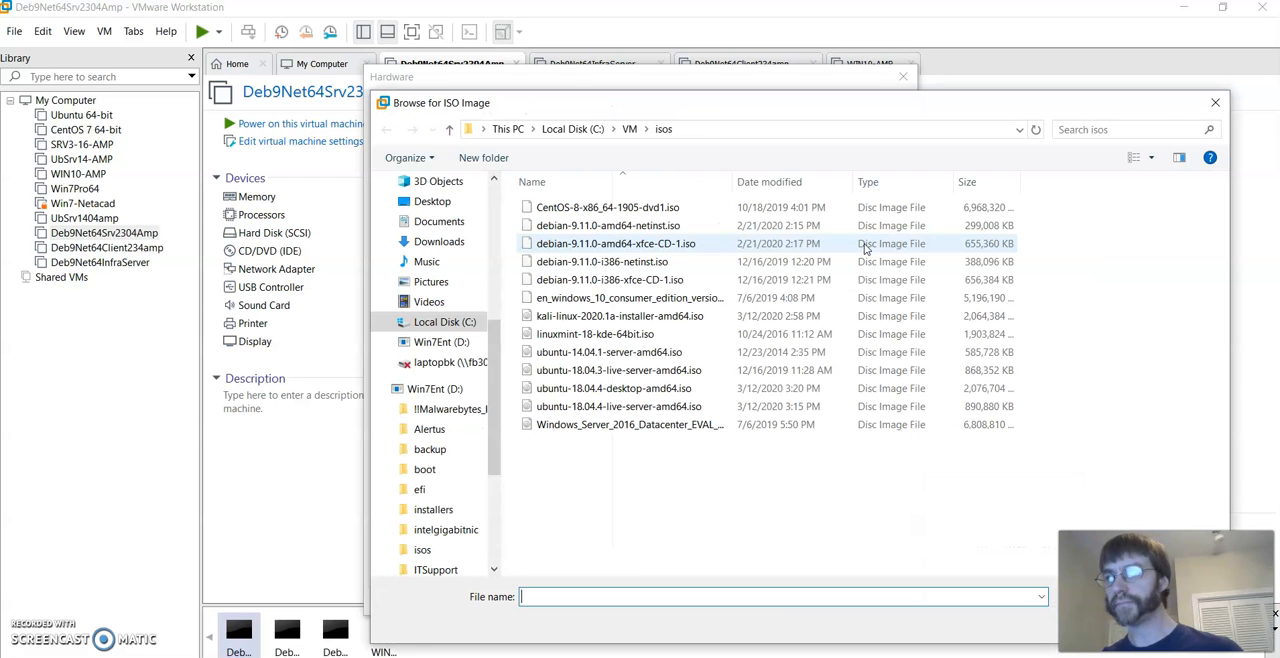
click(651, 410)
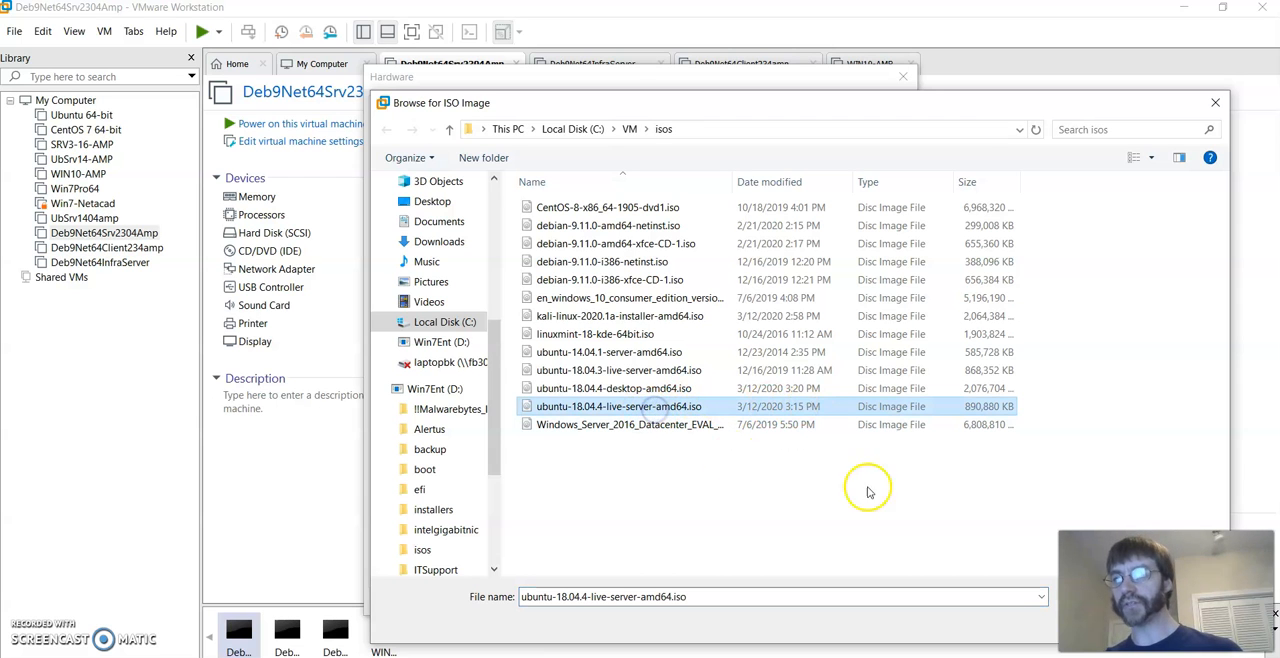
drag(932, 109, 744, 71)
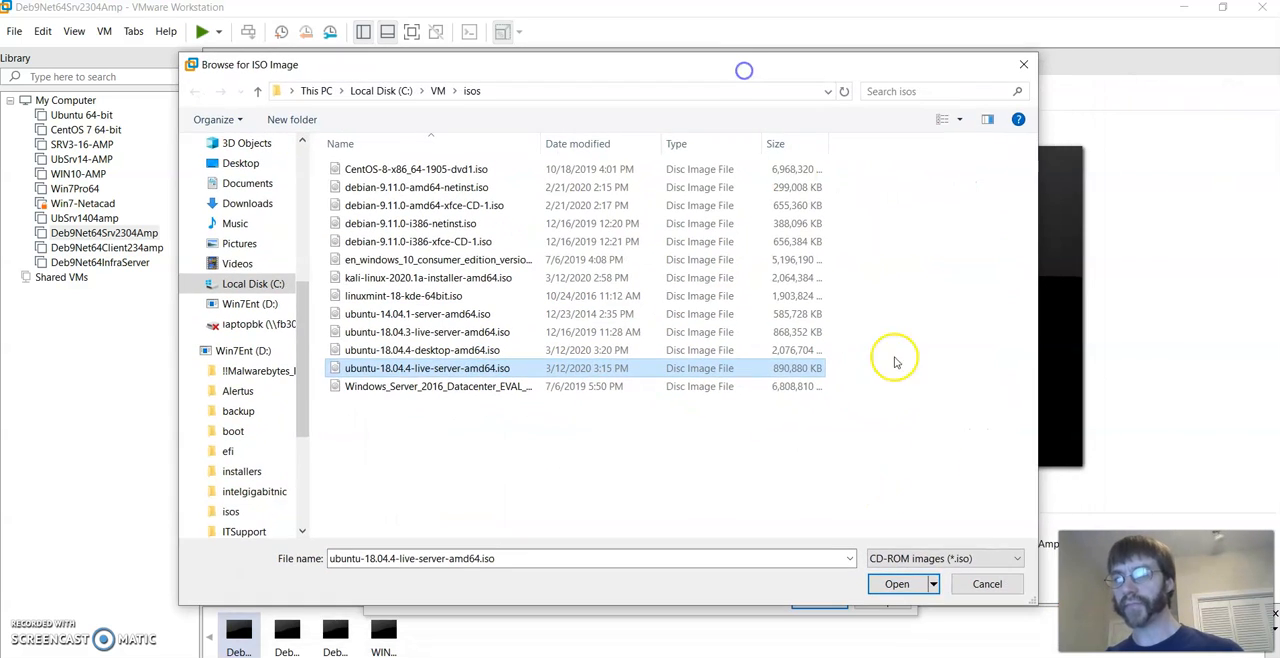
click(893, 586)
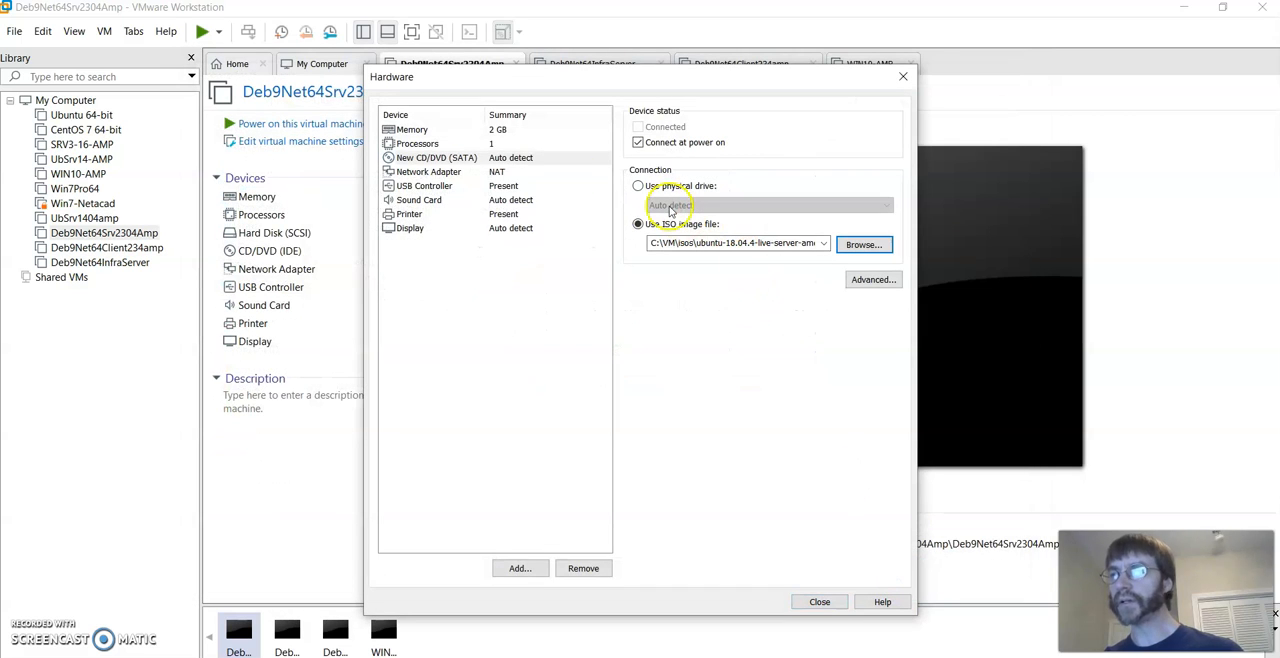
- Review the memory, USB controller and network adapter settings, keep them unmodified, and finish creating the virtual machine
click(409, 130)
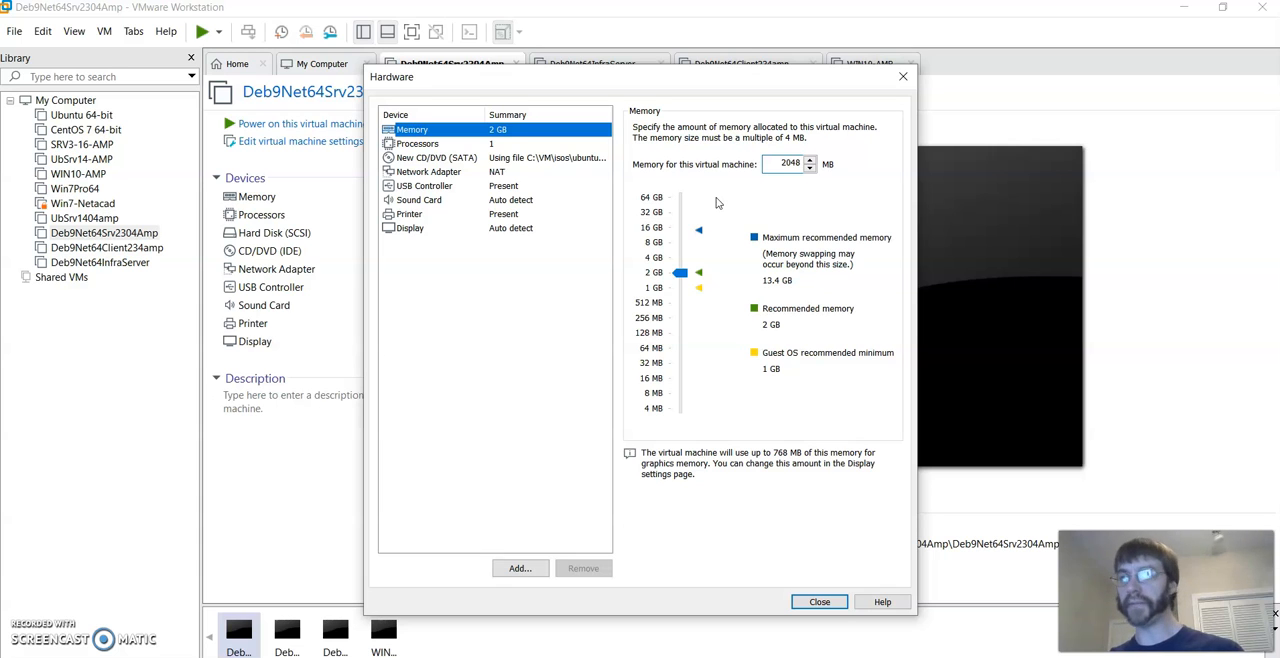
click(425, 186)
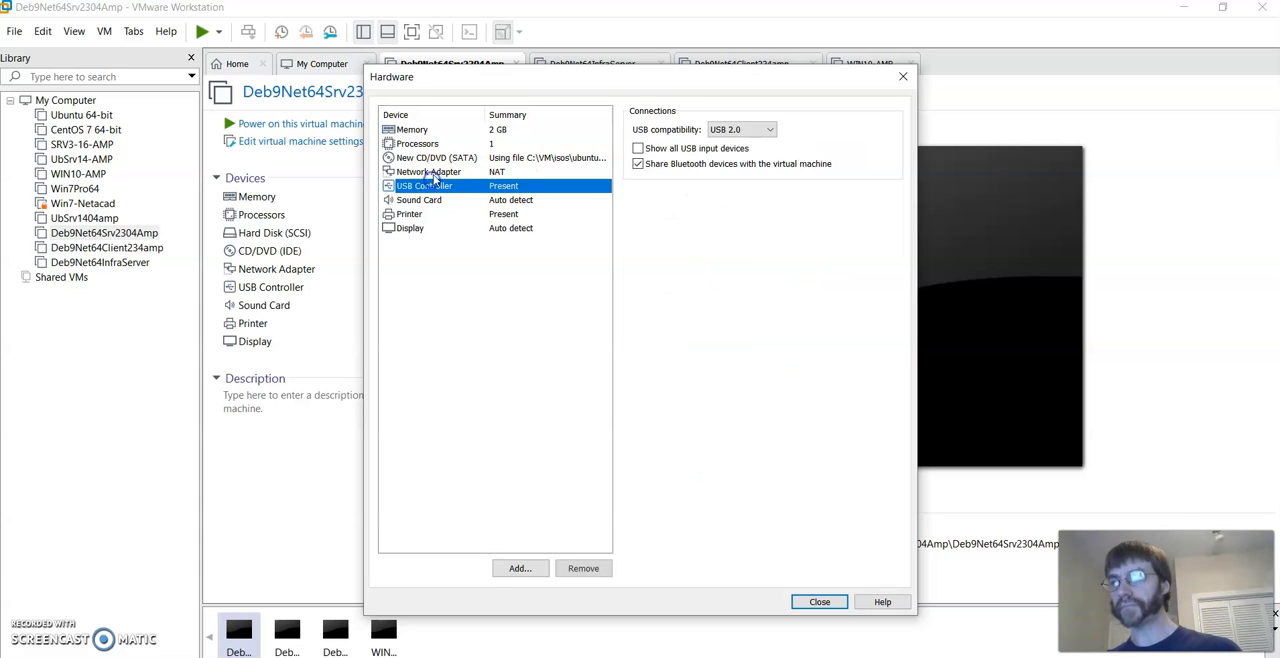
click(485, 173)
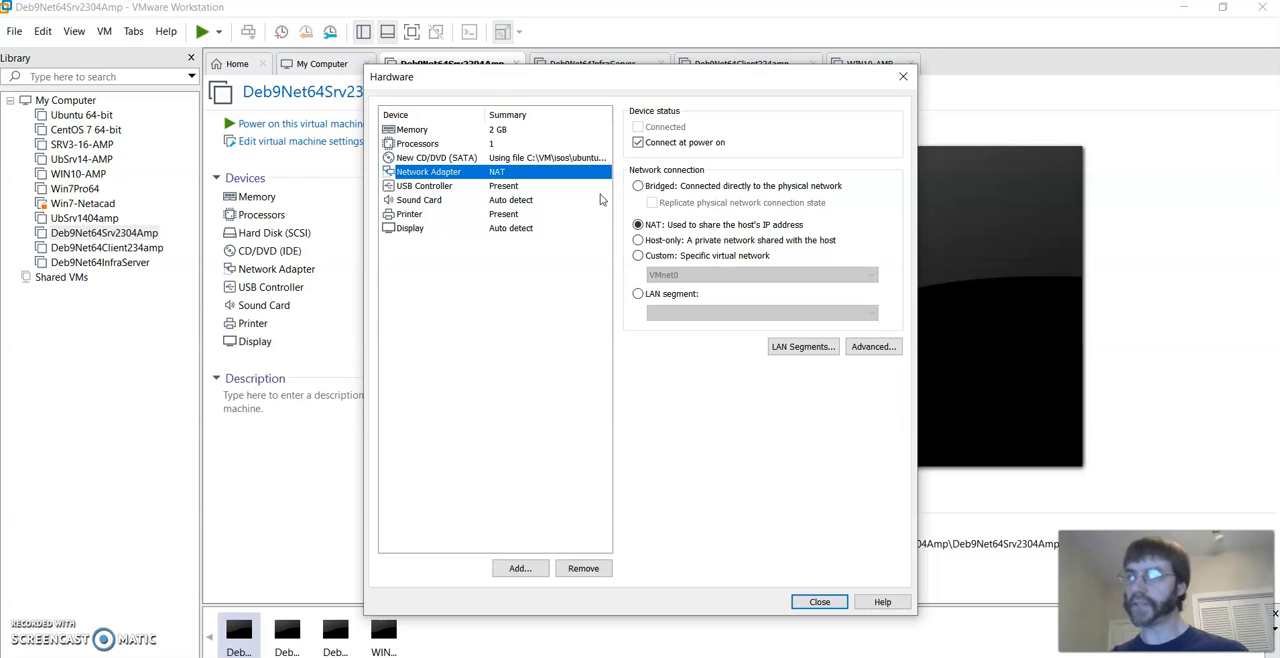
click(811, 605)
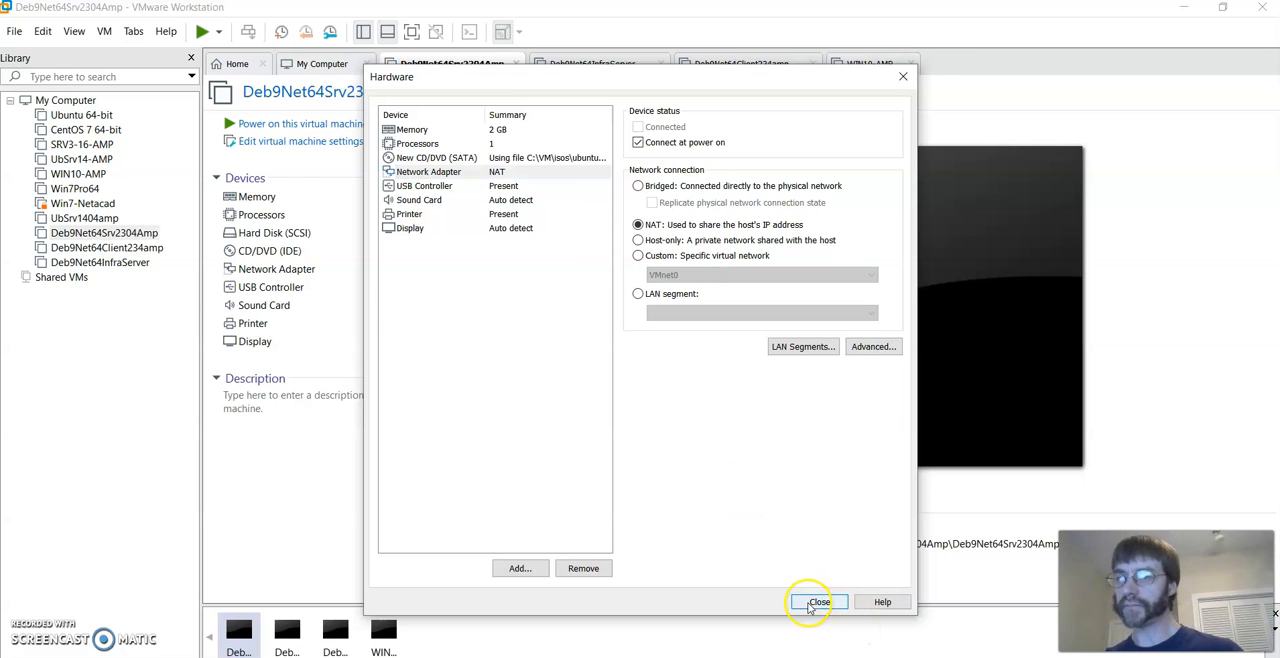
click(709, 503)
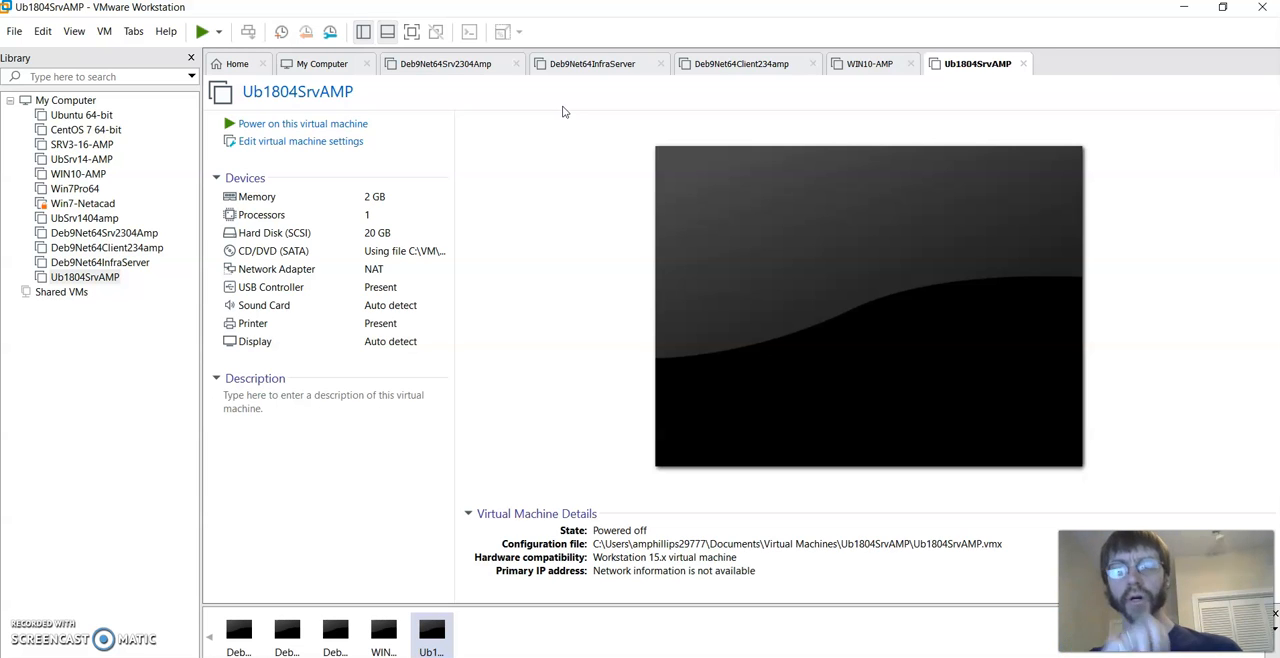
- Power on the Ub1804SrvAMP virtual machine and dismiss the operating system installation hint
click(333, 124)
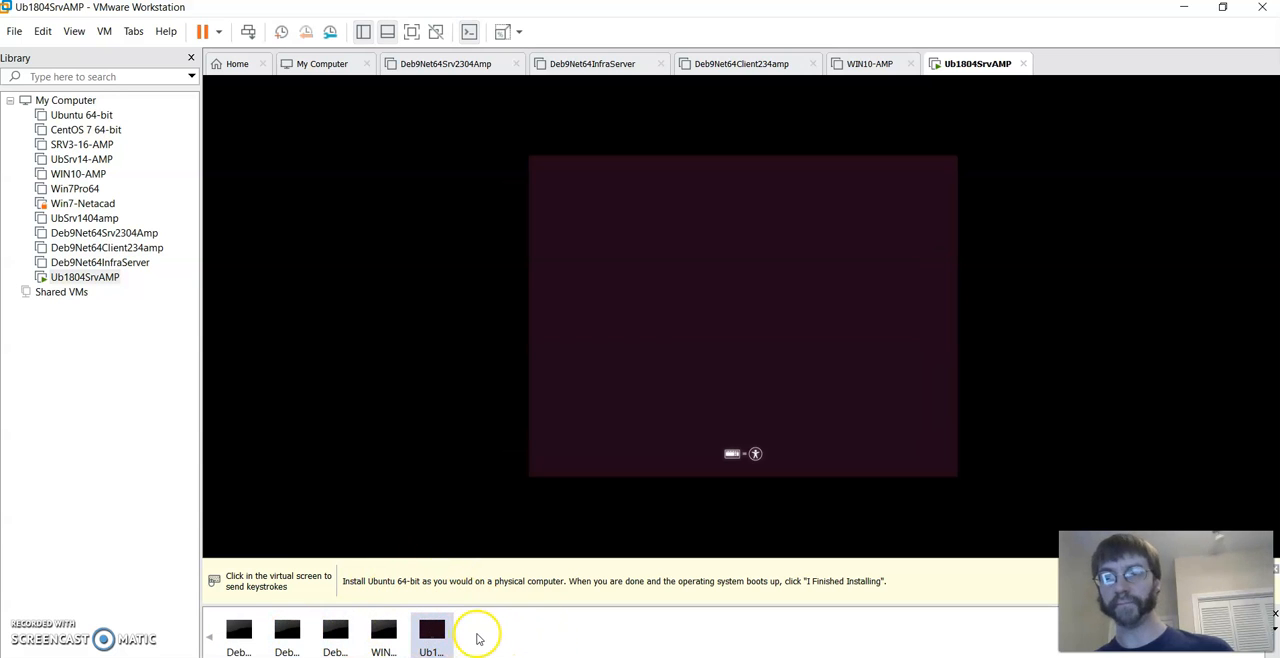
click(343, 532)
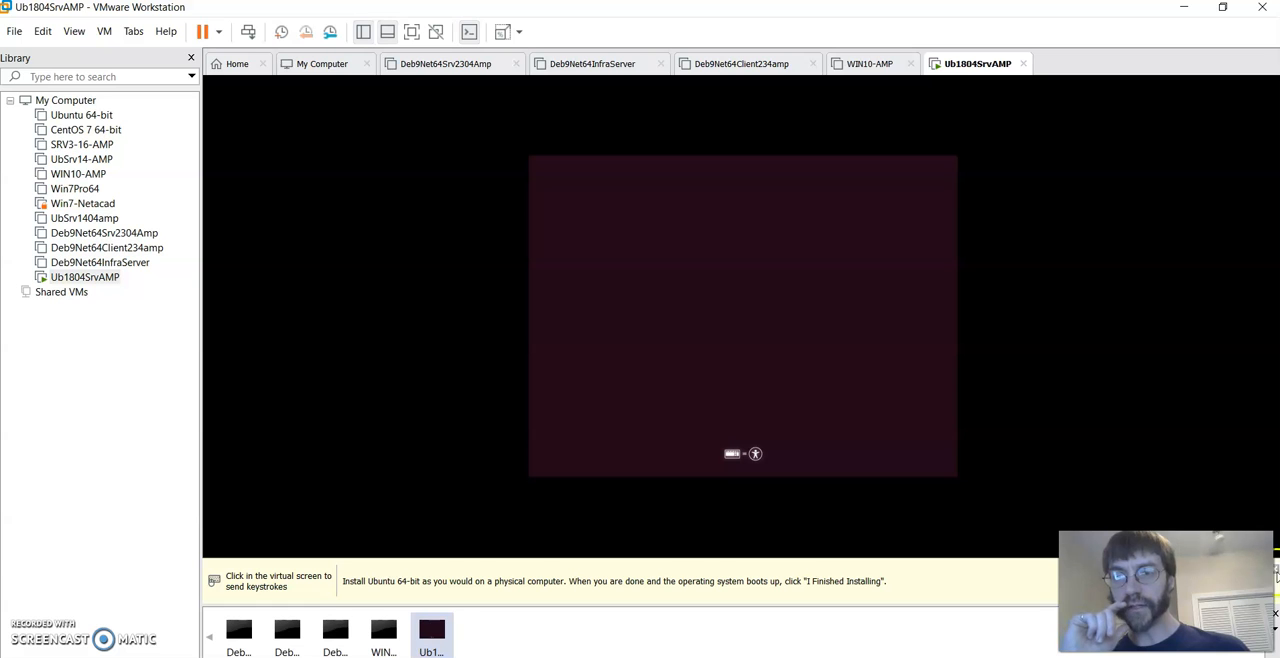
click(1275, 573)
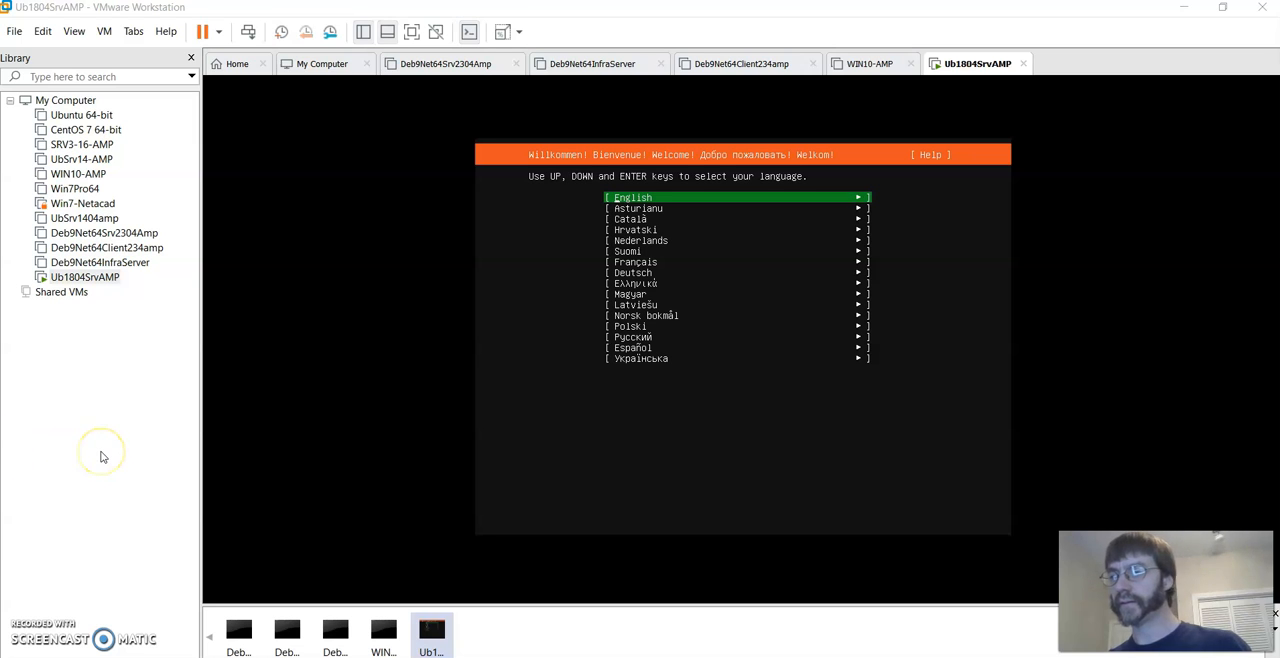
- Choose English as the installer language and accept the English (US) keyboard layout and variant
click(632, 207)
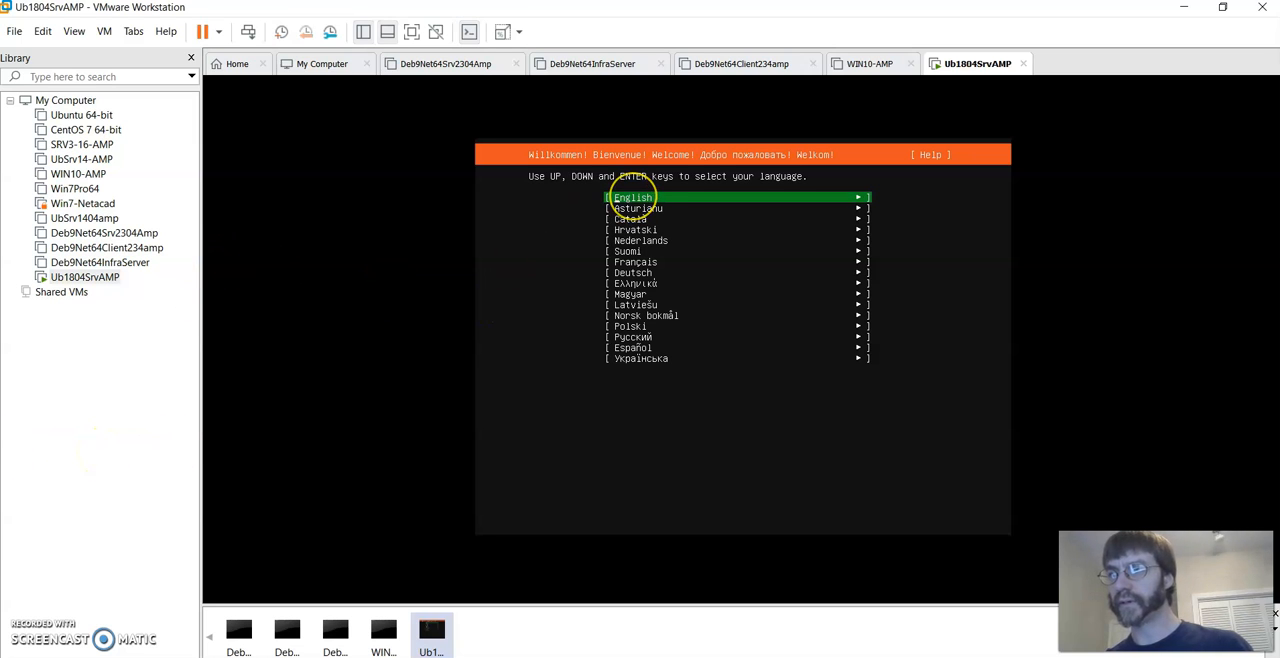
key(Return)
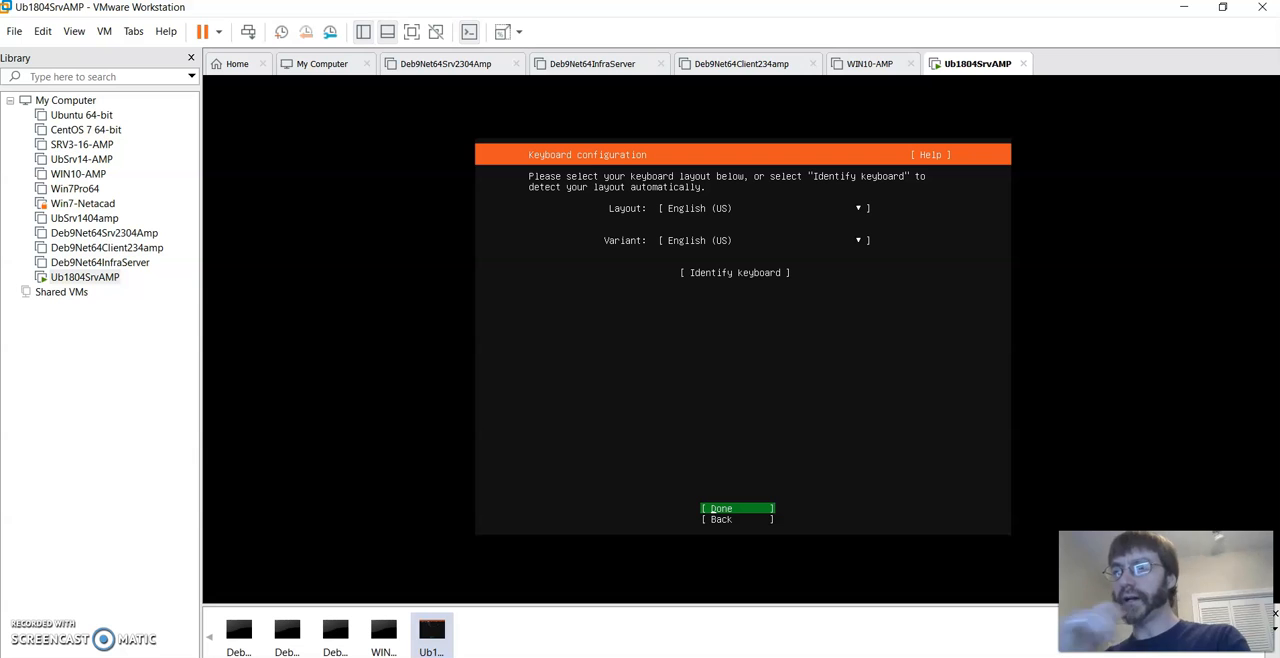
key(Return)
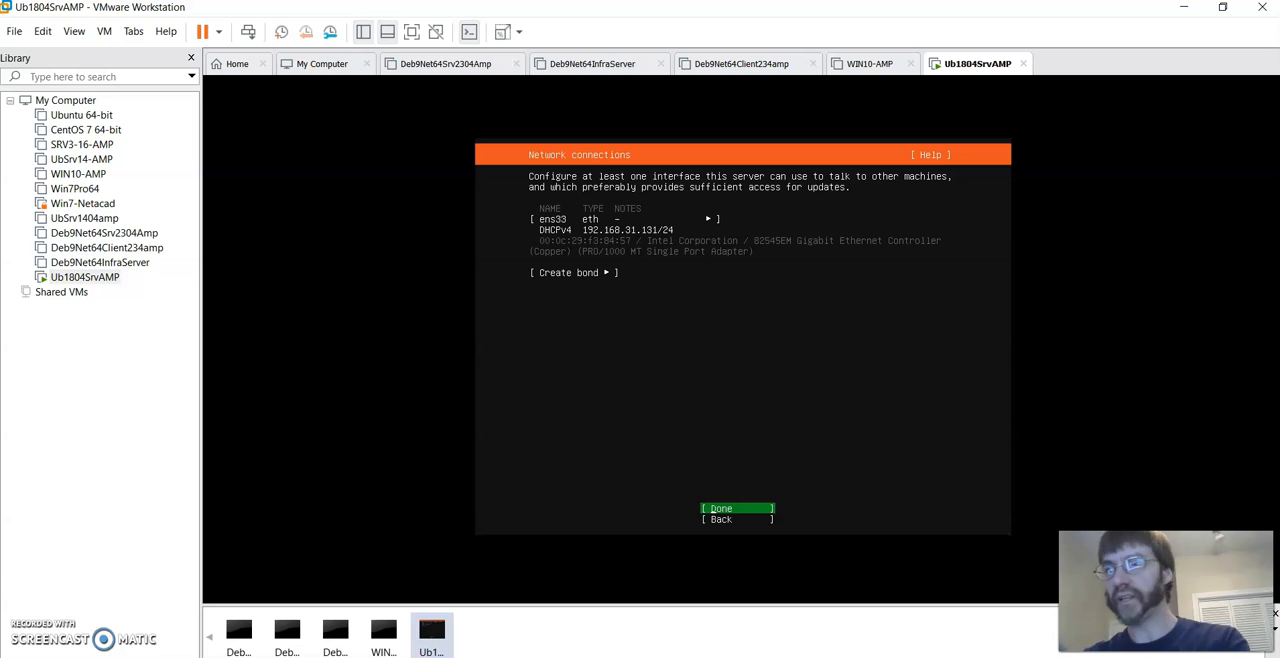
- Accept the installer's default network connection and archive mirror settings, leaving the proxy address blank
key(Return)
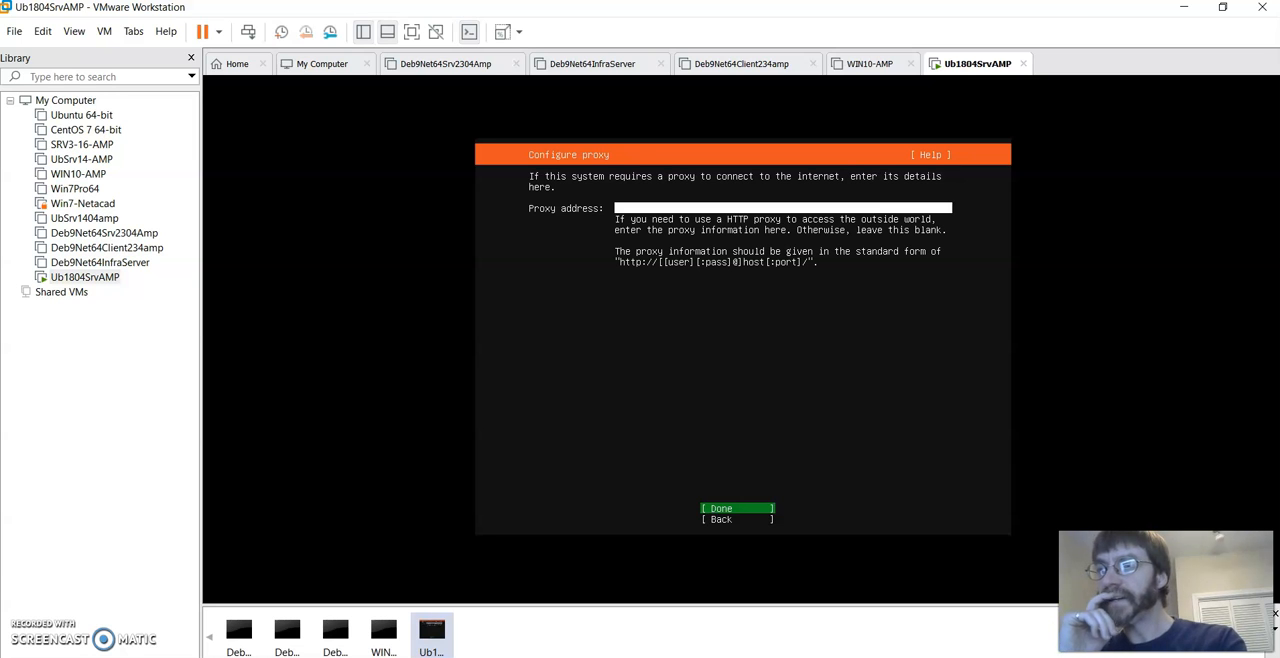
key(Return)
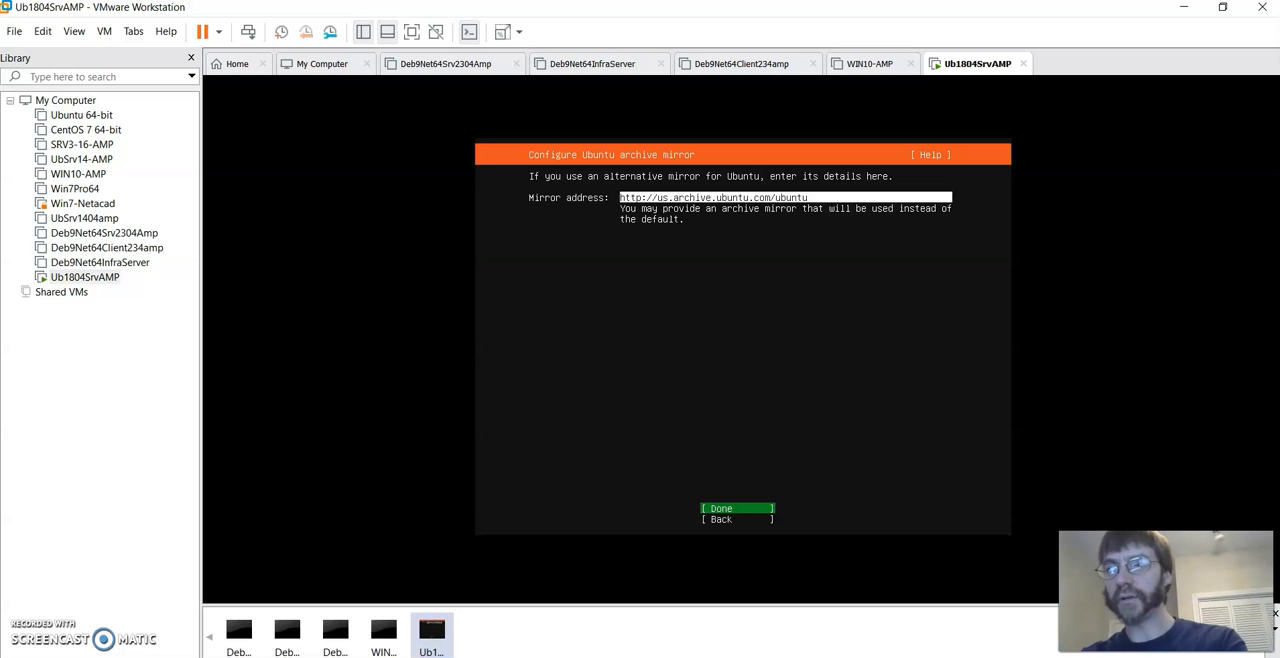
key(Return)
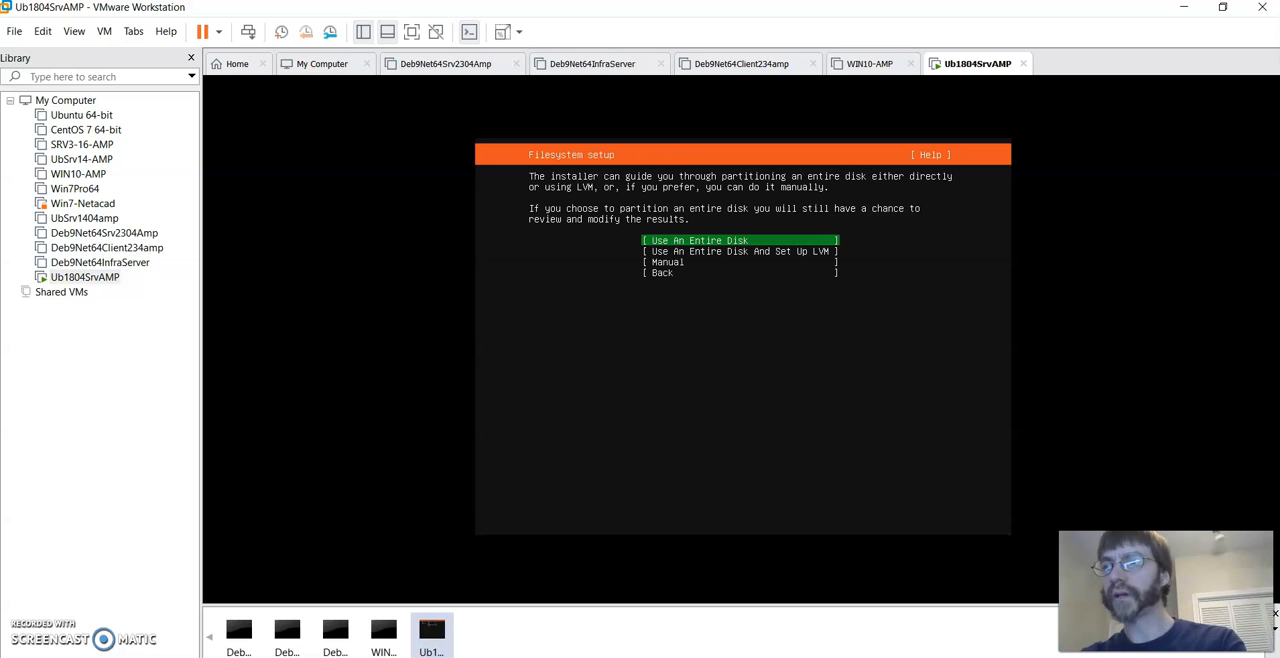
- Choose guided partitioning that uses an entire disk and select the local disk /dev/sda as the install target
key(Return)
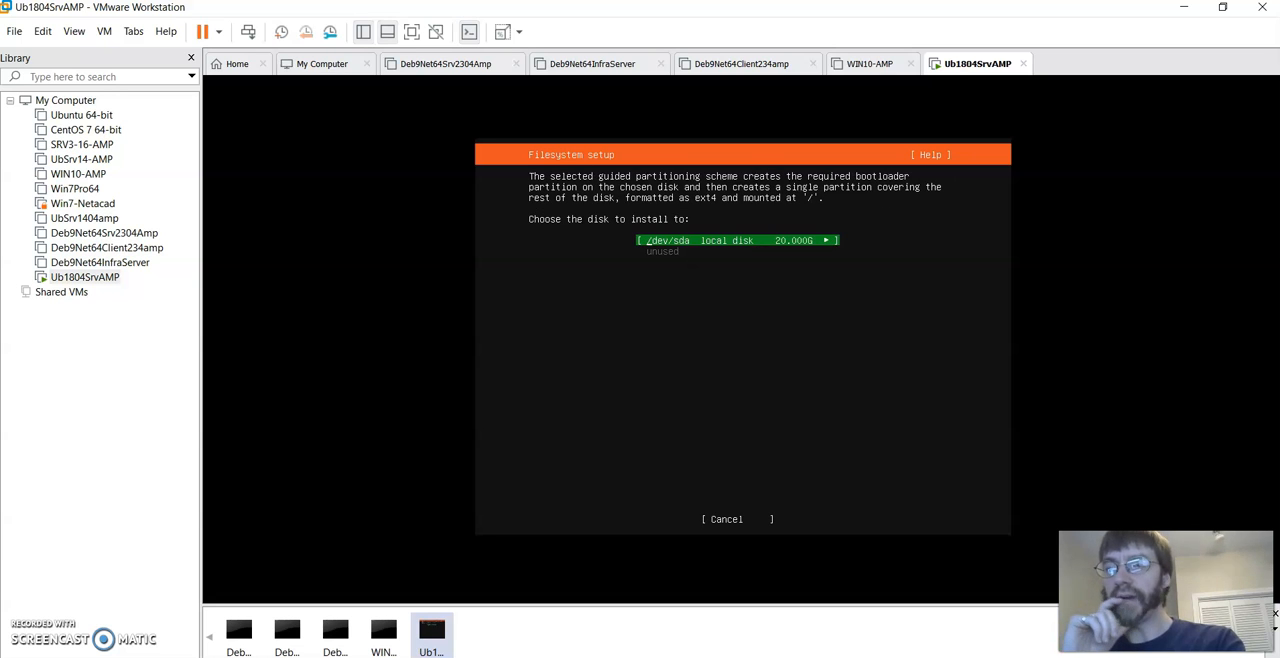
key(Return)
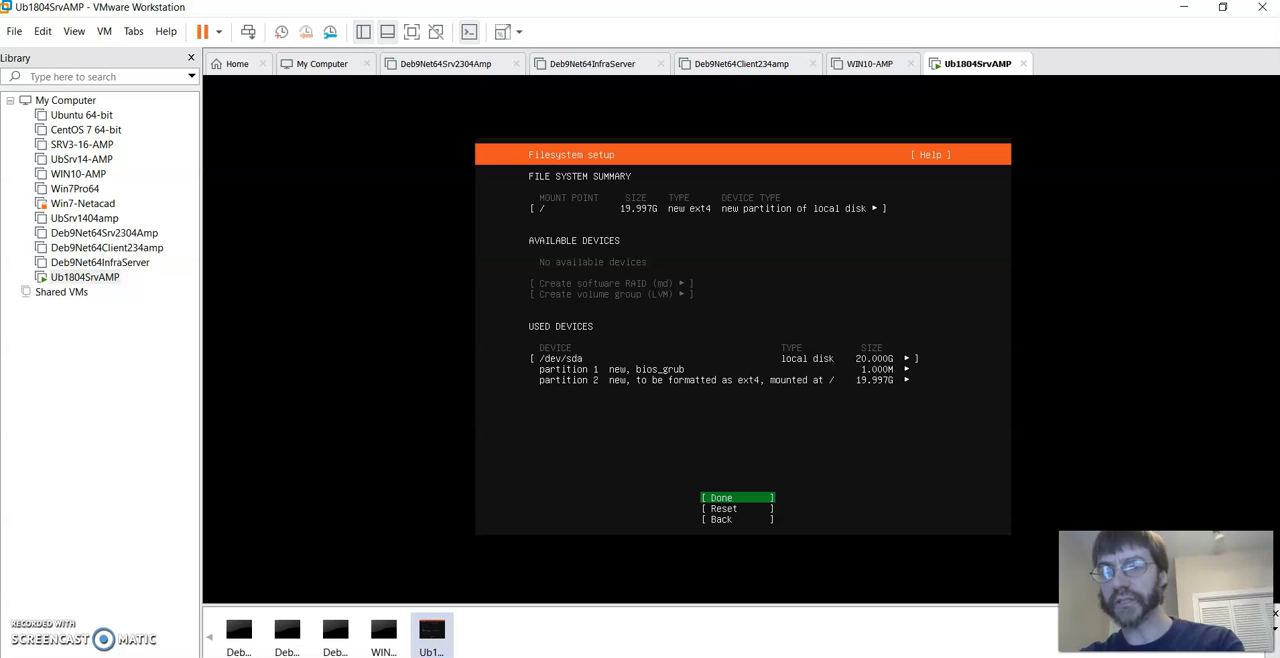
- Accept the proposed filesystem layout and confirm the destructive action to begin the installation
key(Return)
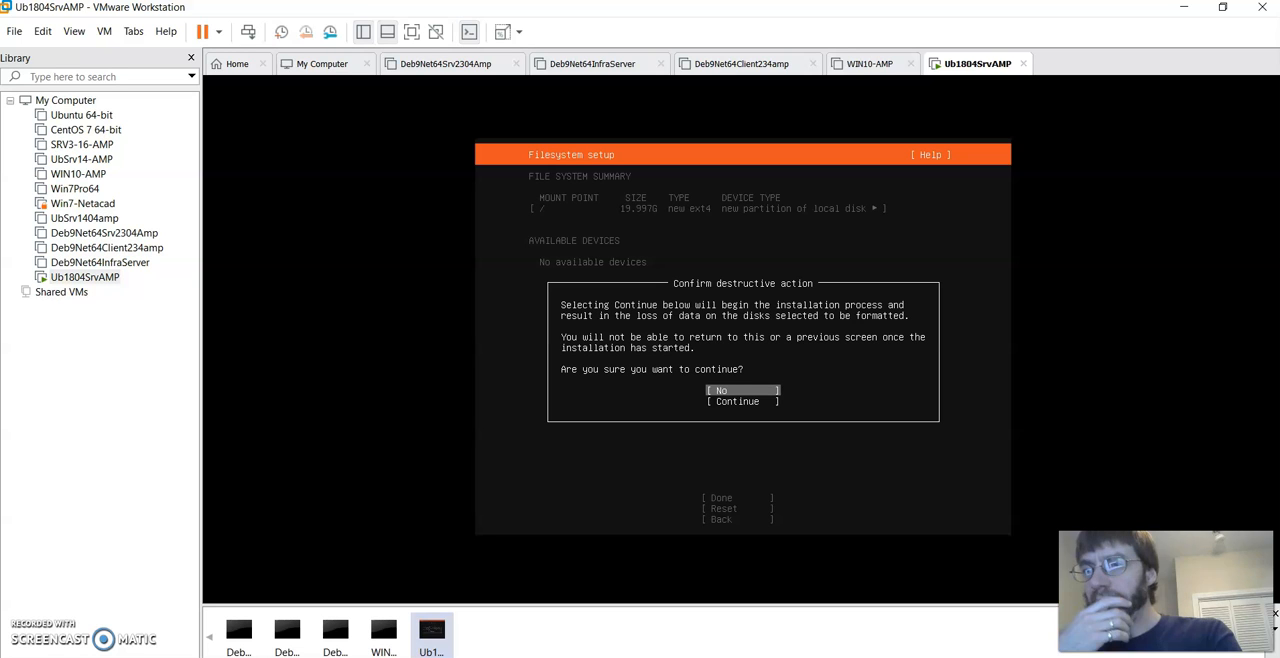
key(Down)
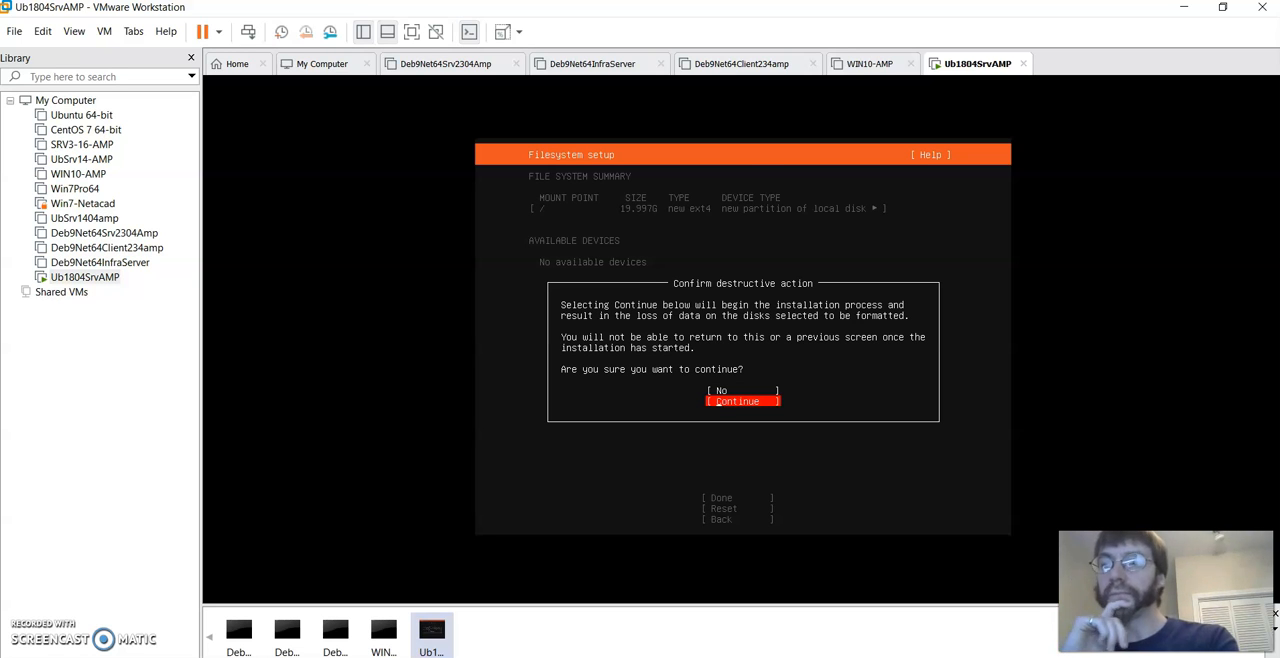
key(Return)
- Fill in the account owner's full name and set the server's name to ub1804srvamp
text(A)
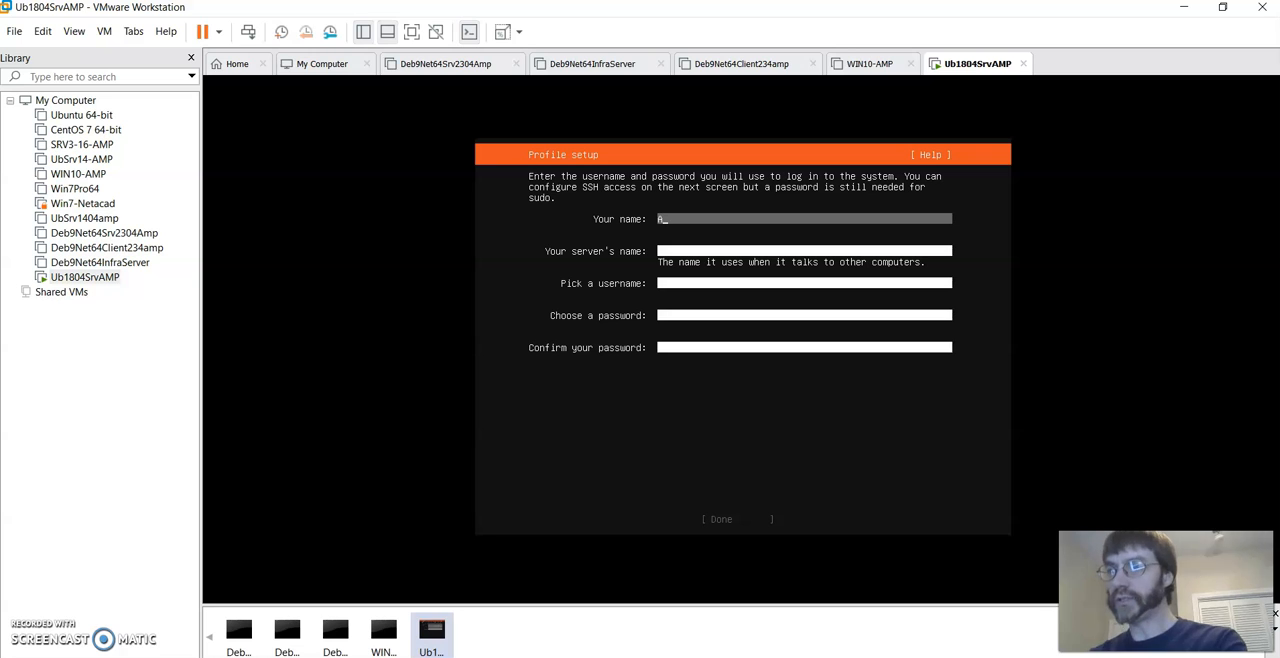
text(ndrew Phillips)
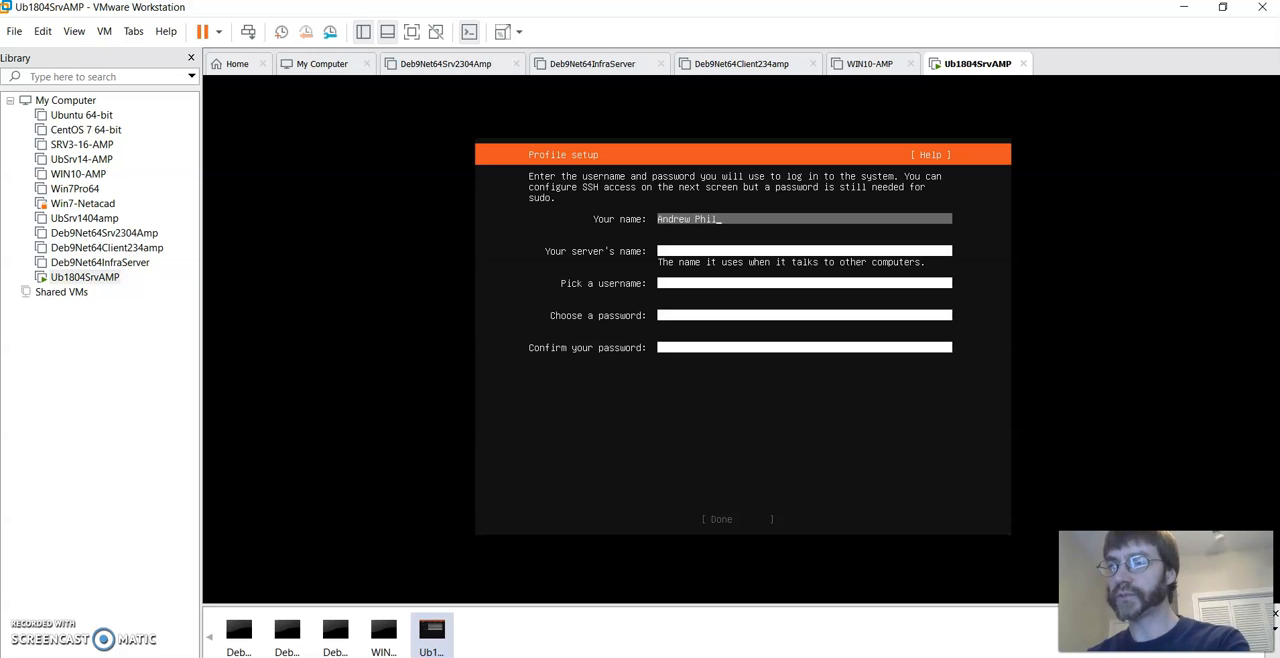
key(Tab)
text(Ub)
key(BackSpace)
text(ub)
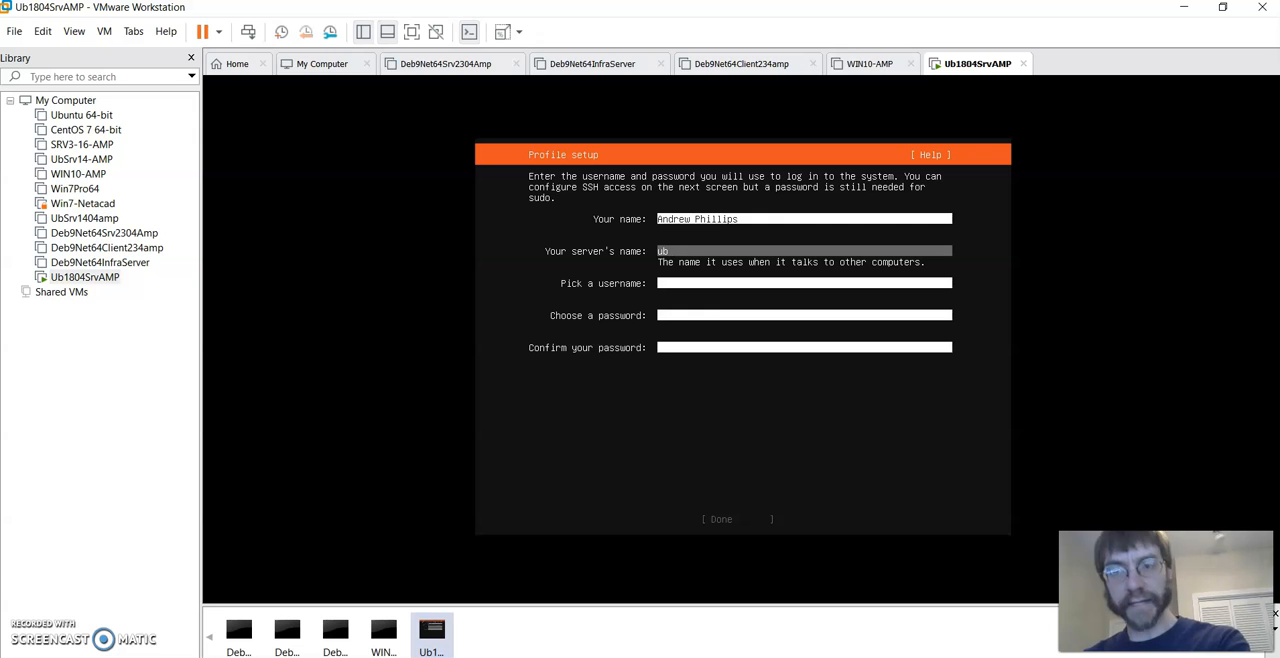
text(804srvamp)
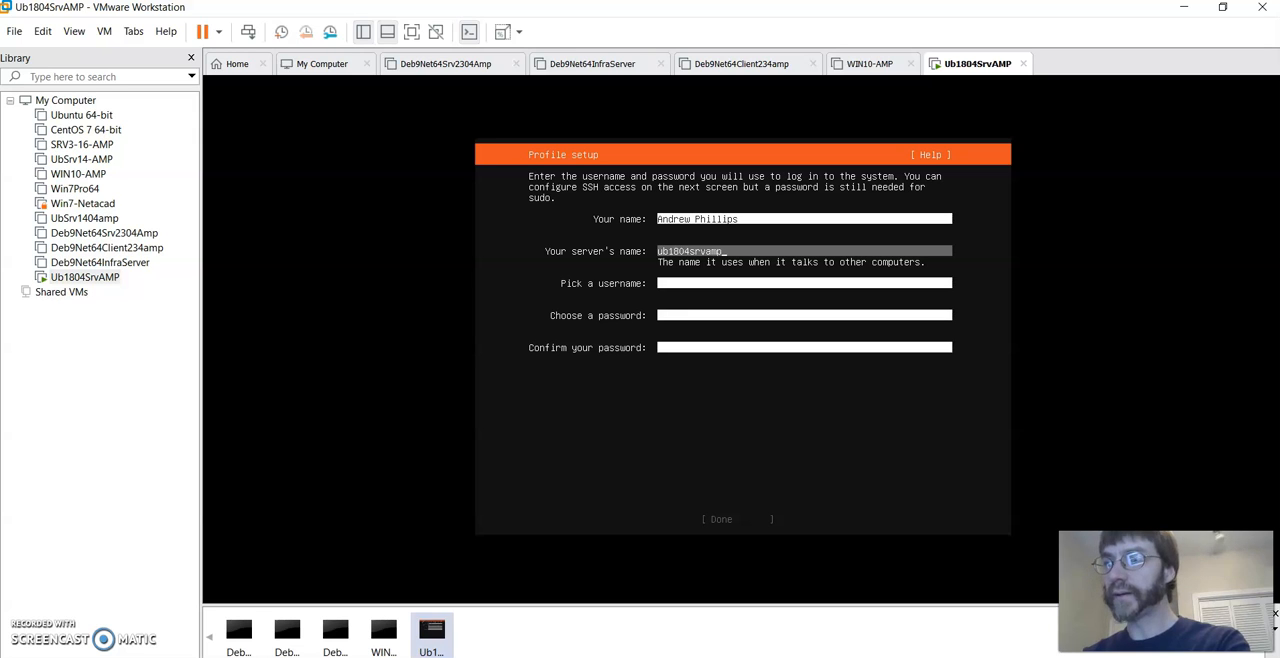
- Set the username to amp, enter and confirm the account password, and submit the profile setup
key(Tab)
text(amp)
key(Tab)
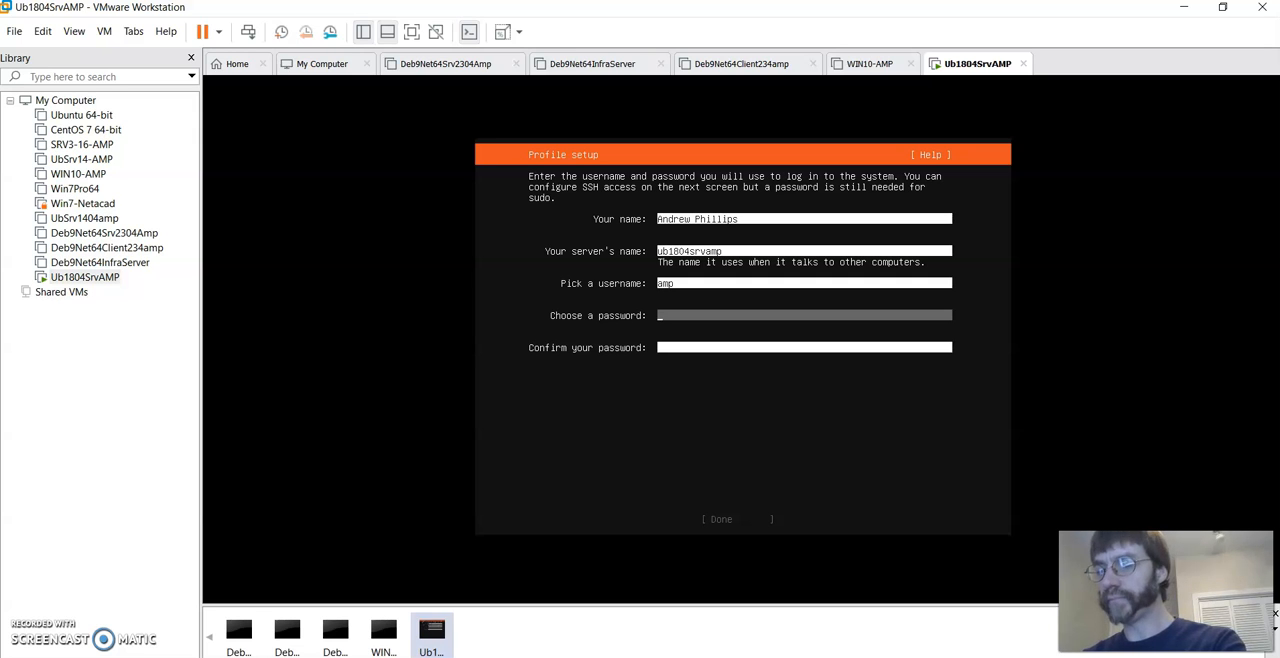
text(***)
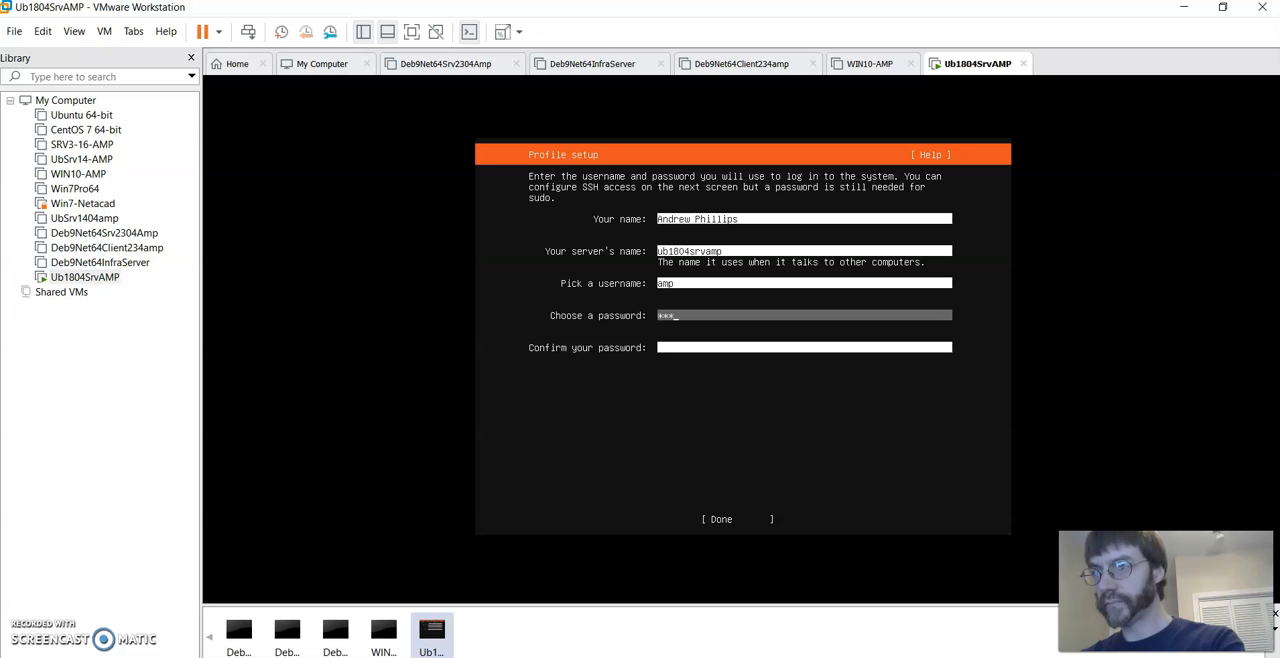
text(***)
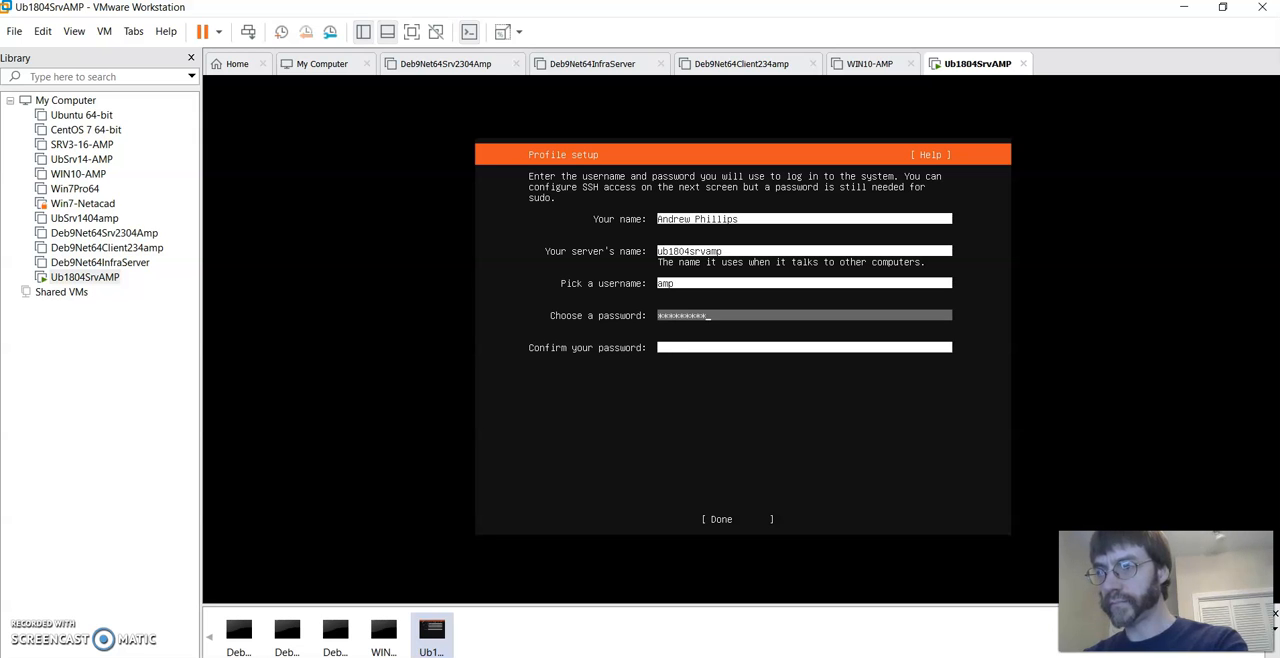
key(Tab)
text(********)
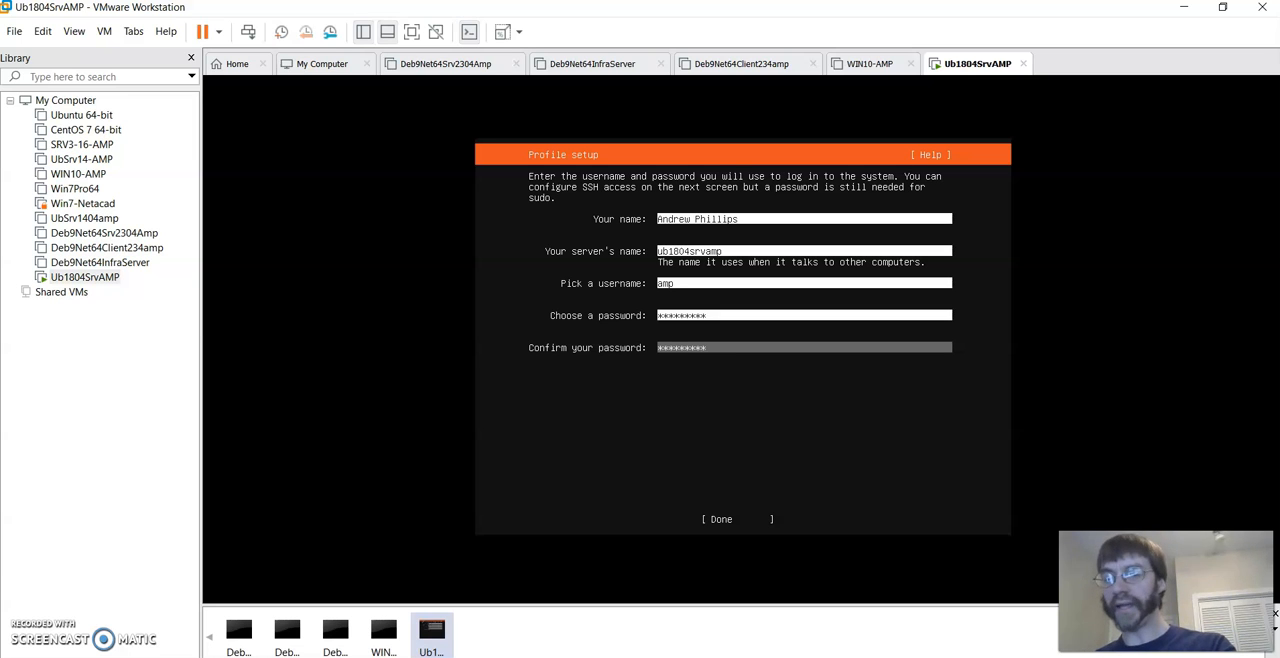
key(Tab)
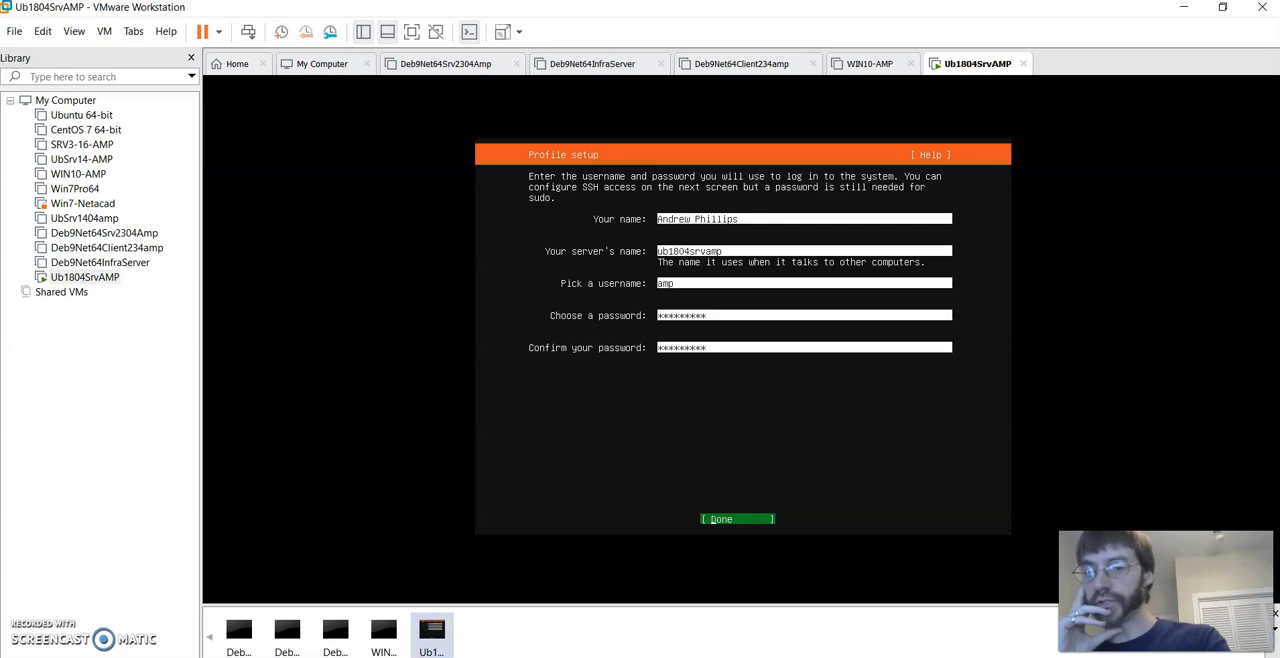
key(Return)
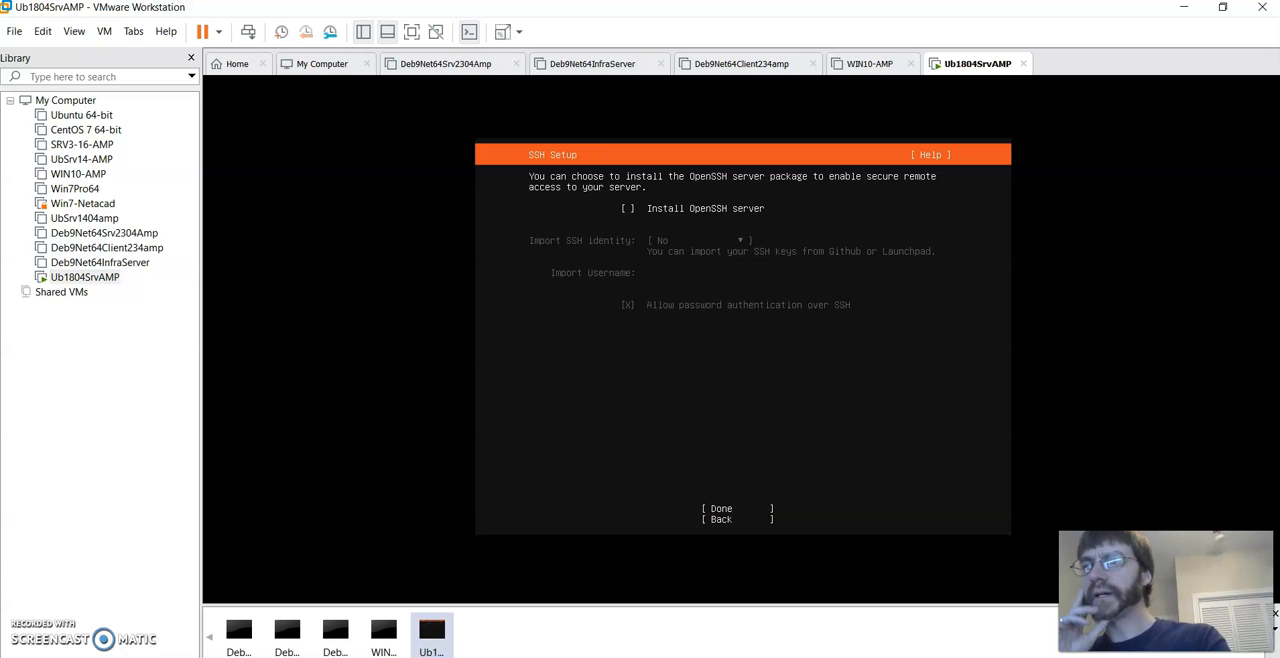
- Enable installation of the OpenSSH server without importing an SSH identity and accept the SSH setup
key(space)
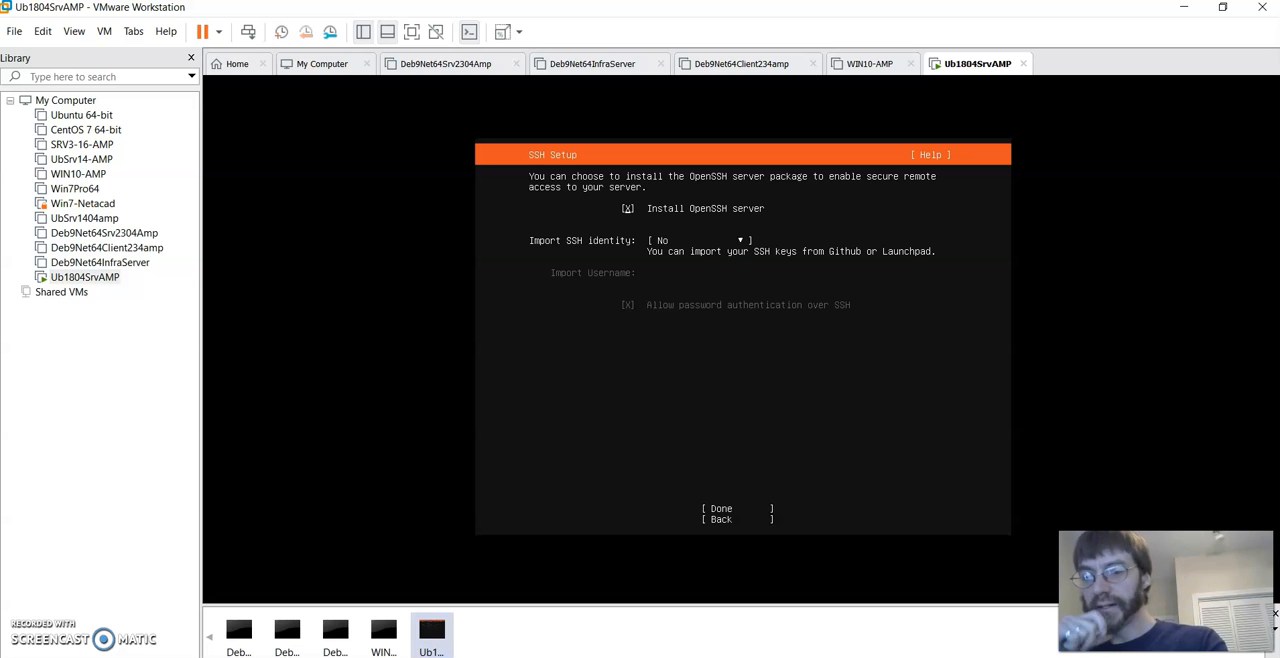
key(Tab)
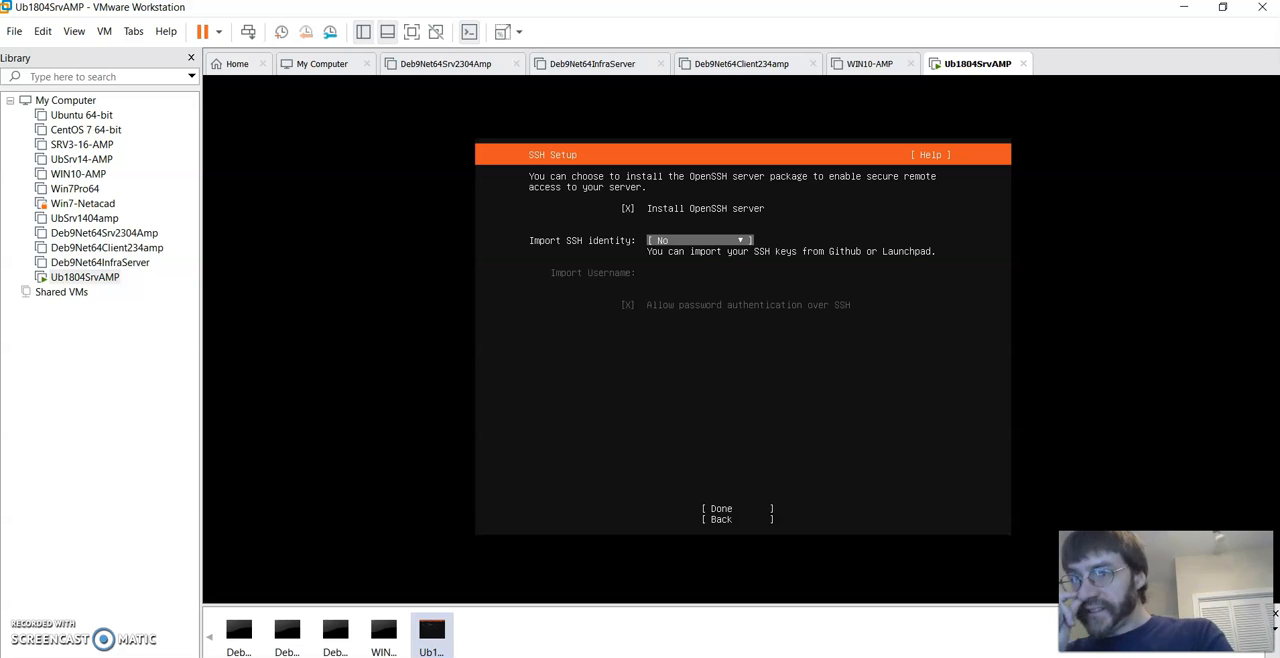
key(Tab)
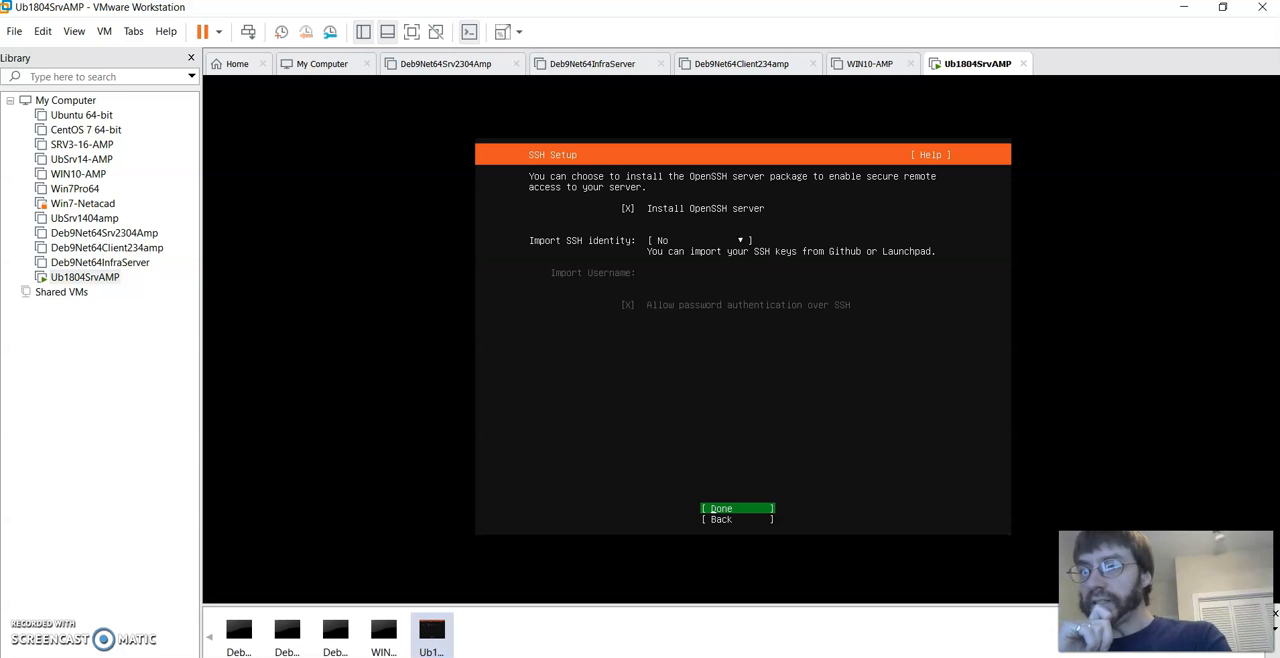
key(Return)
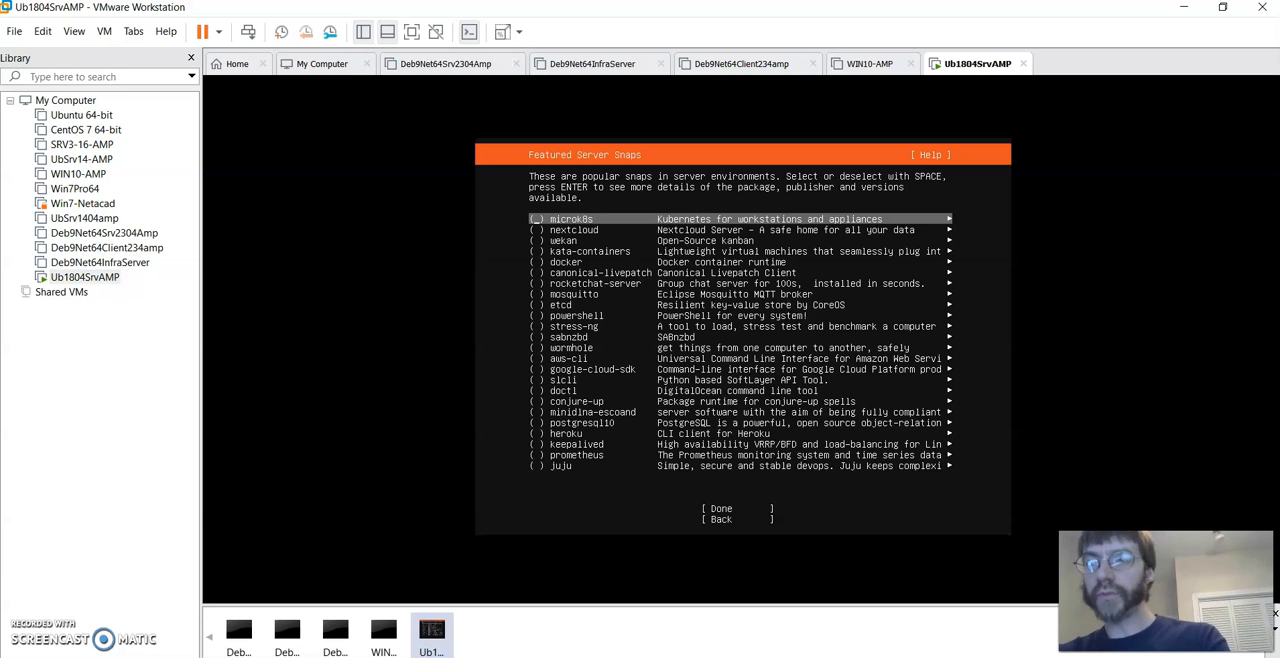
- Continue past the featured server snaps without selecting any of them
key(Down)
key(Down)
key(Down)
key(Down)
key(Down)
key(Down)
key(Down)
key(Down)
key(Down)
key(Down)
key(Down)
key(Down)
key(Down)
key(Down)
key(Down)
key(Down)
key(Down)
key(Down)
key(Down)
key(Down)
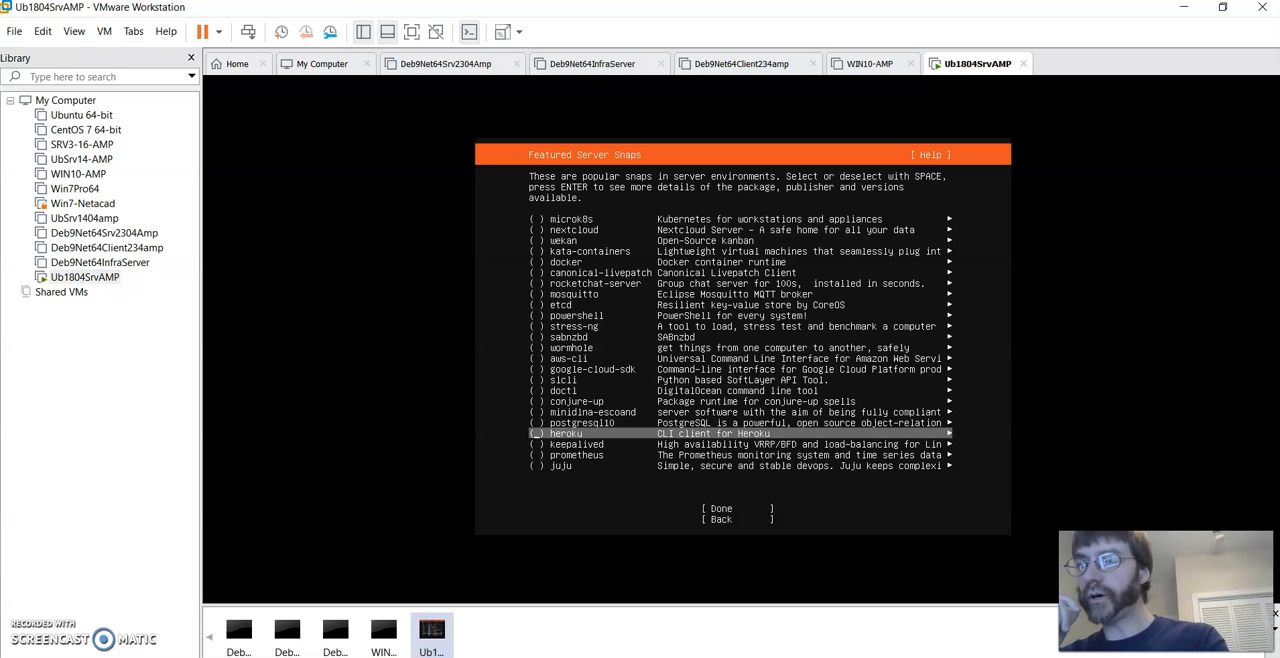
key(Up)
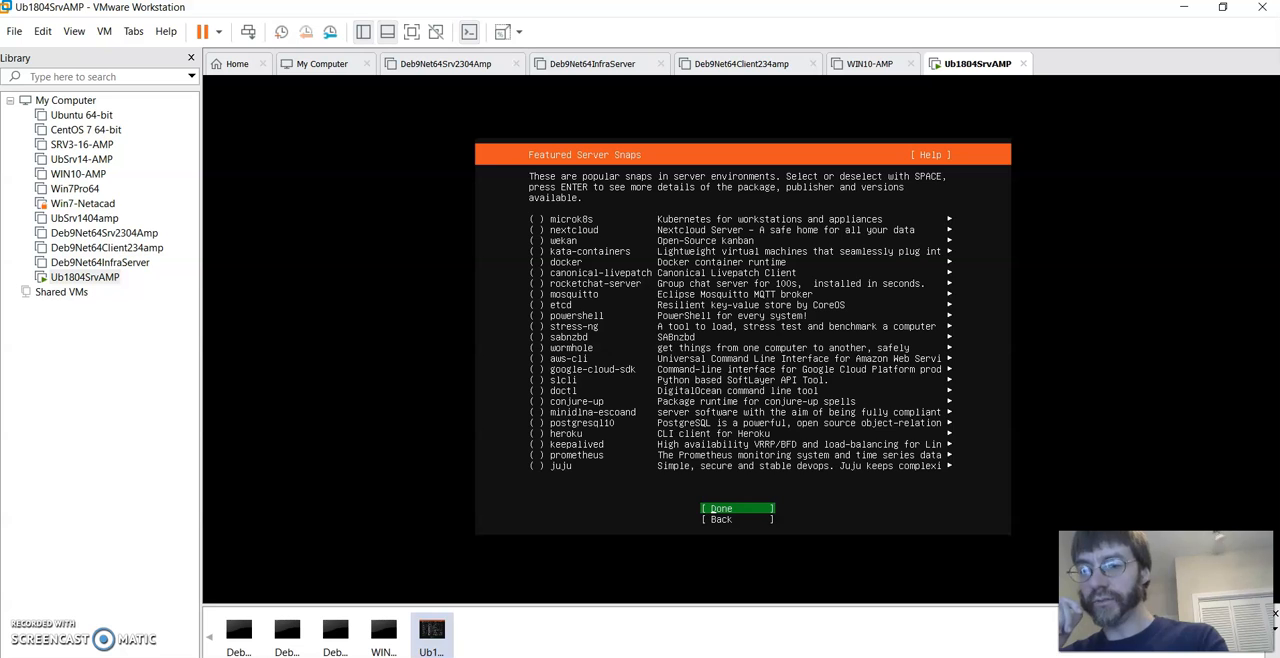
key(Return)
- Reboot the virtual machine out of the finished installer and continue past the installation medium removal prompt
key(Up)
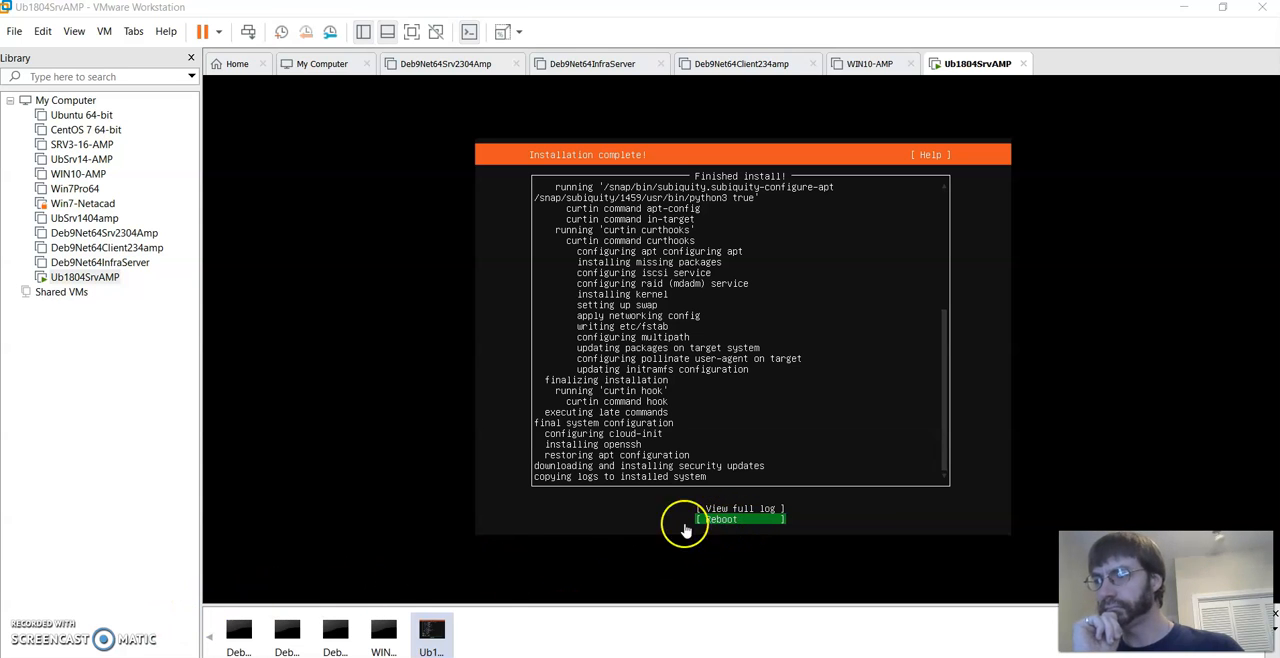
key(Return)
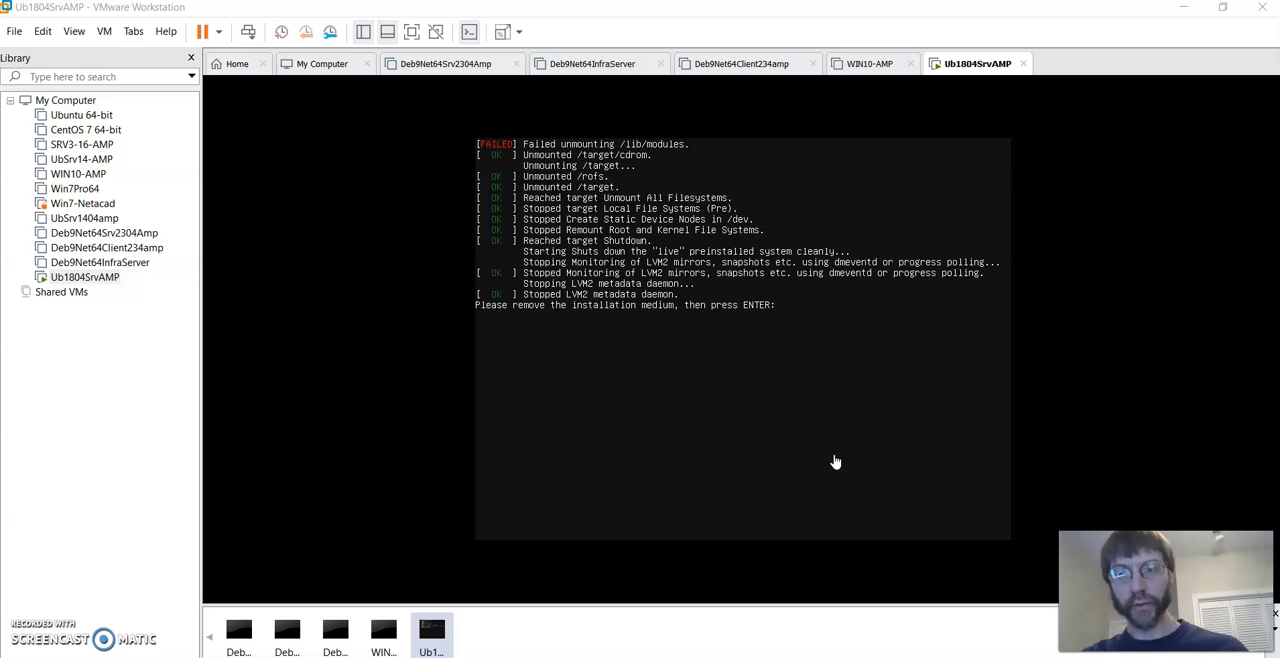
click(794, 466)
key(Return)
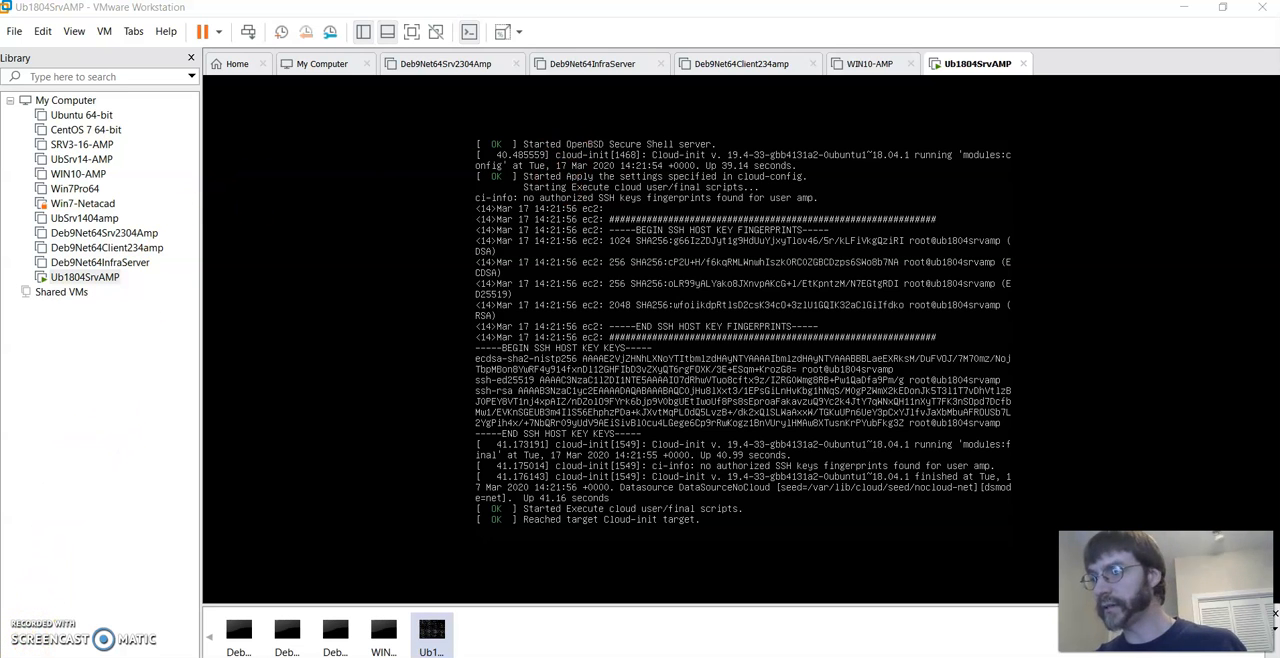
- Log in to the installed server's console as amp with the account password
key(Return)
text(amp login: amp)
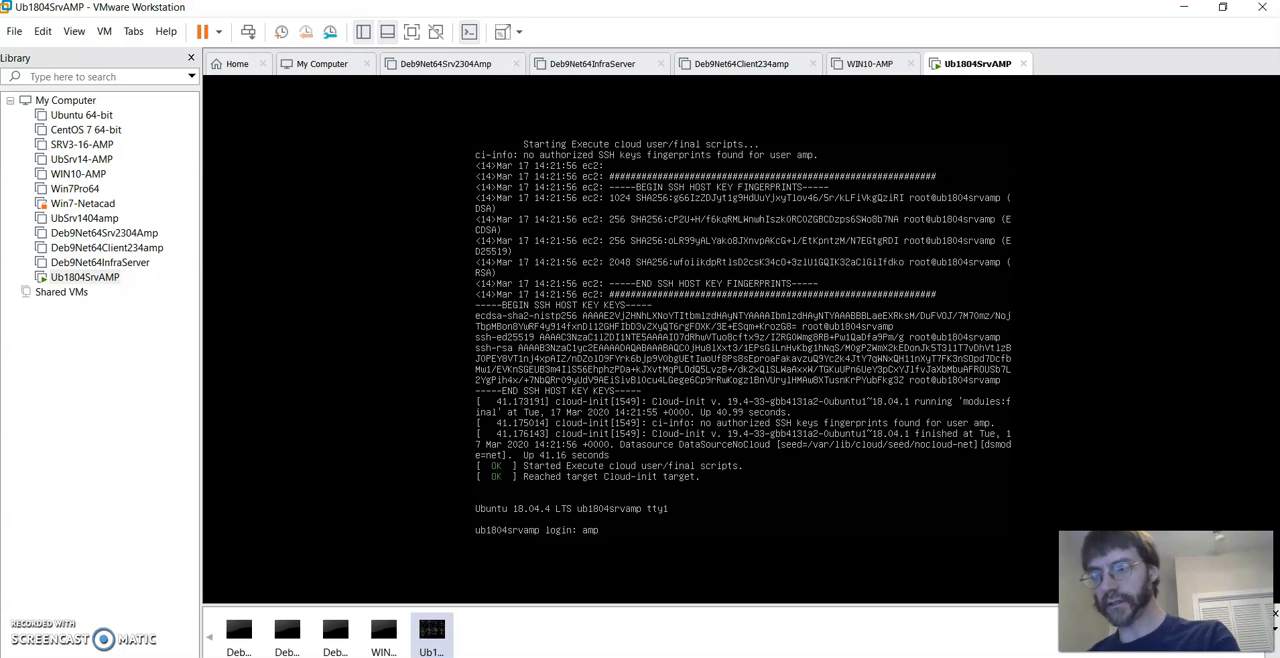
key(Return)
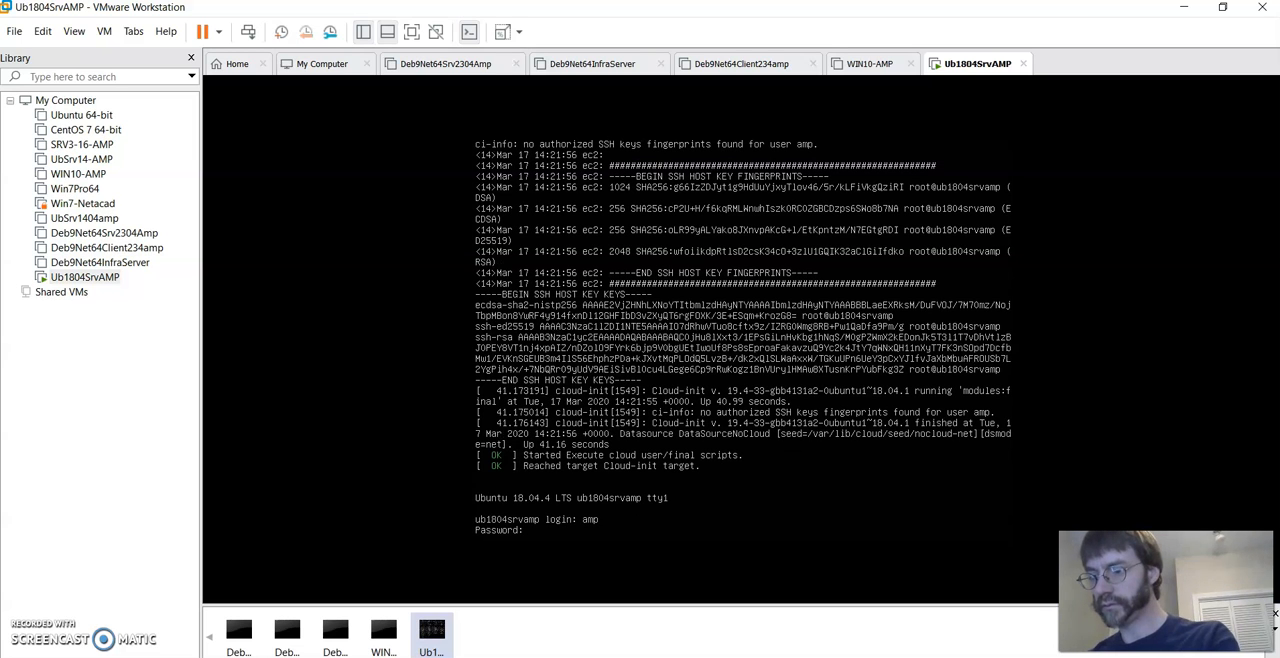
key(Return)
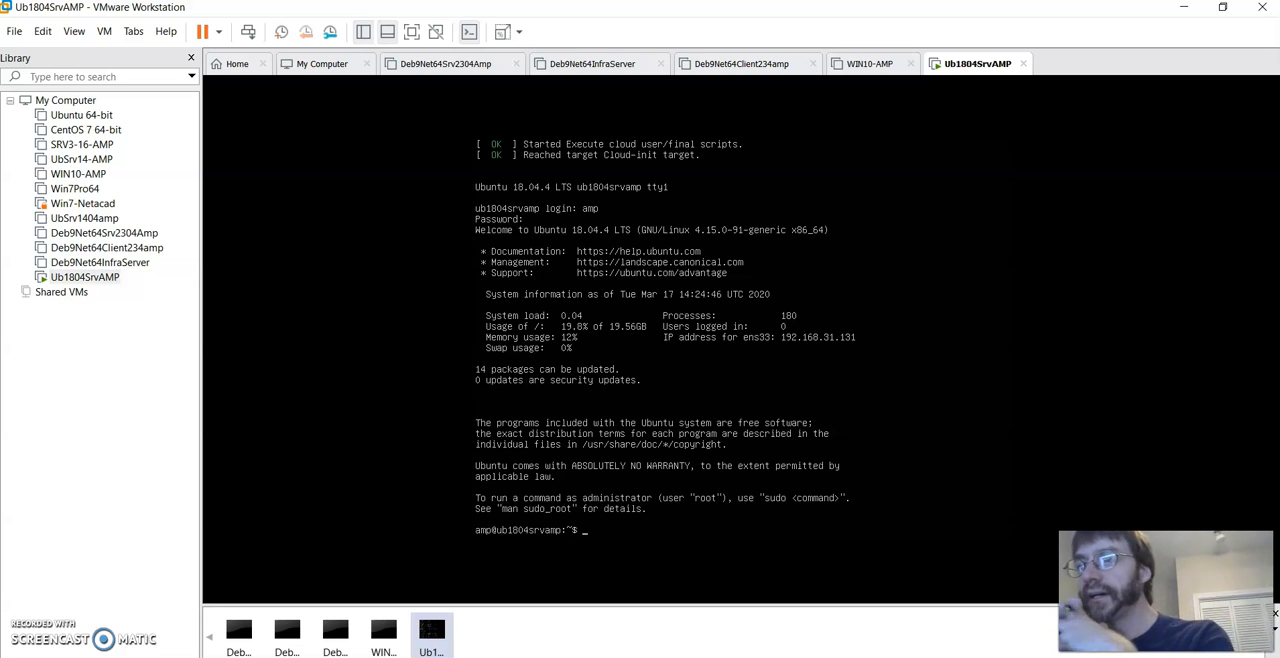
- Run groups to list the account's group memberships and sudo runlevel to check the runlevel, authenticating with the account password
text(groups)
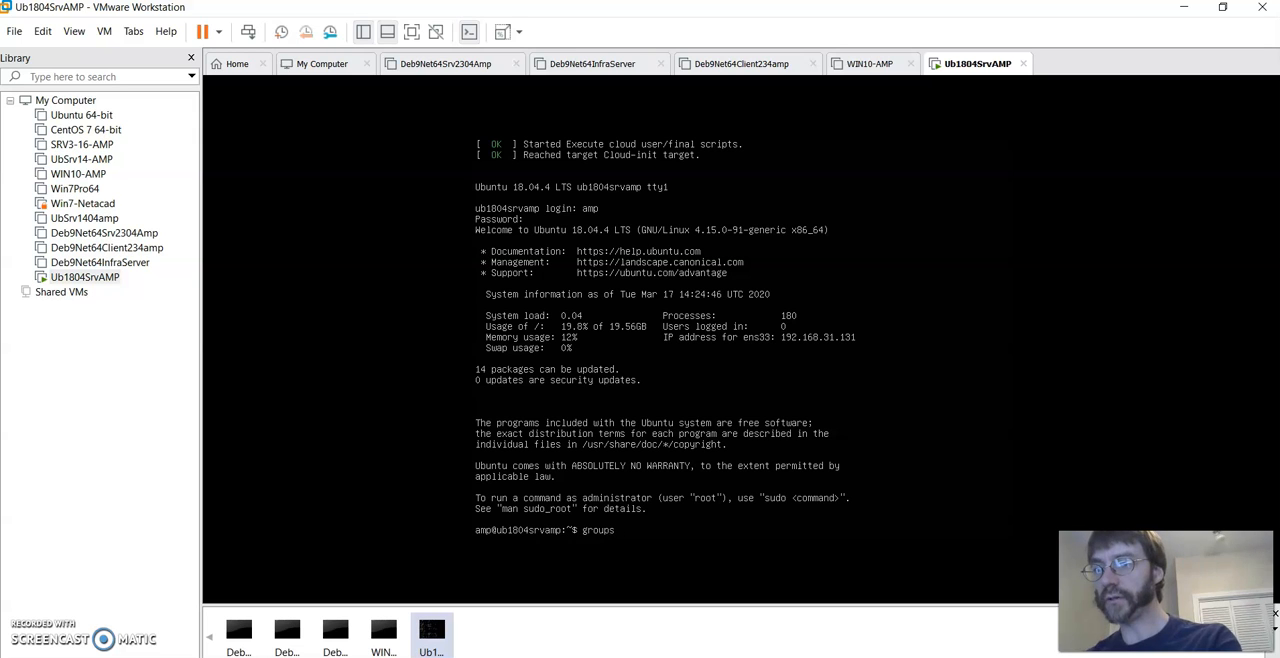
key(Return)
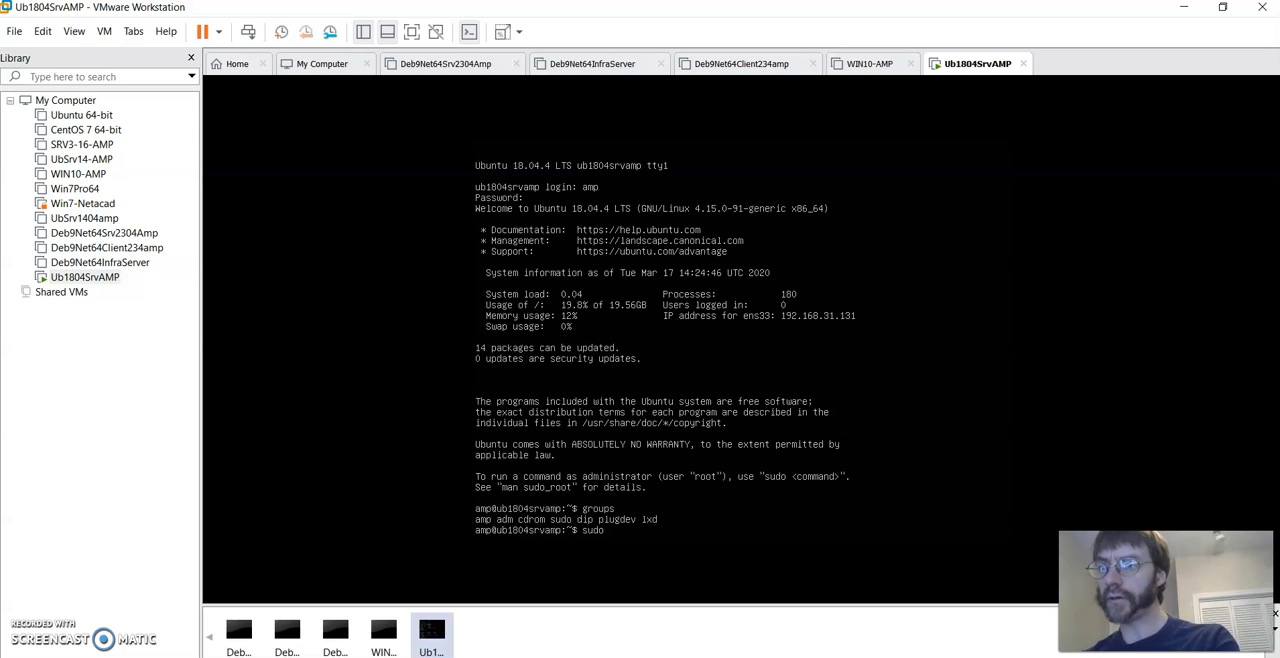
text(sudo runlevel)
key(Return)
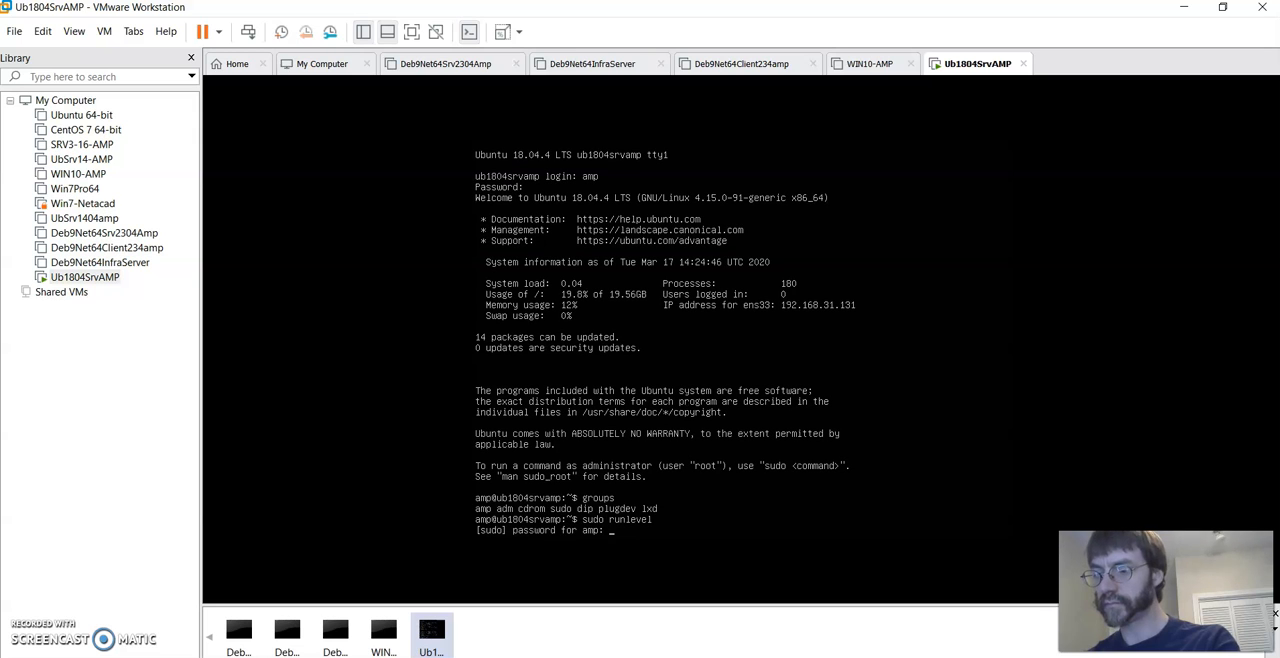
key(Return)
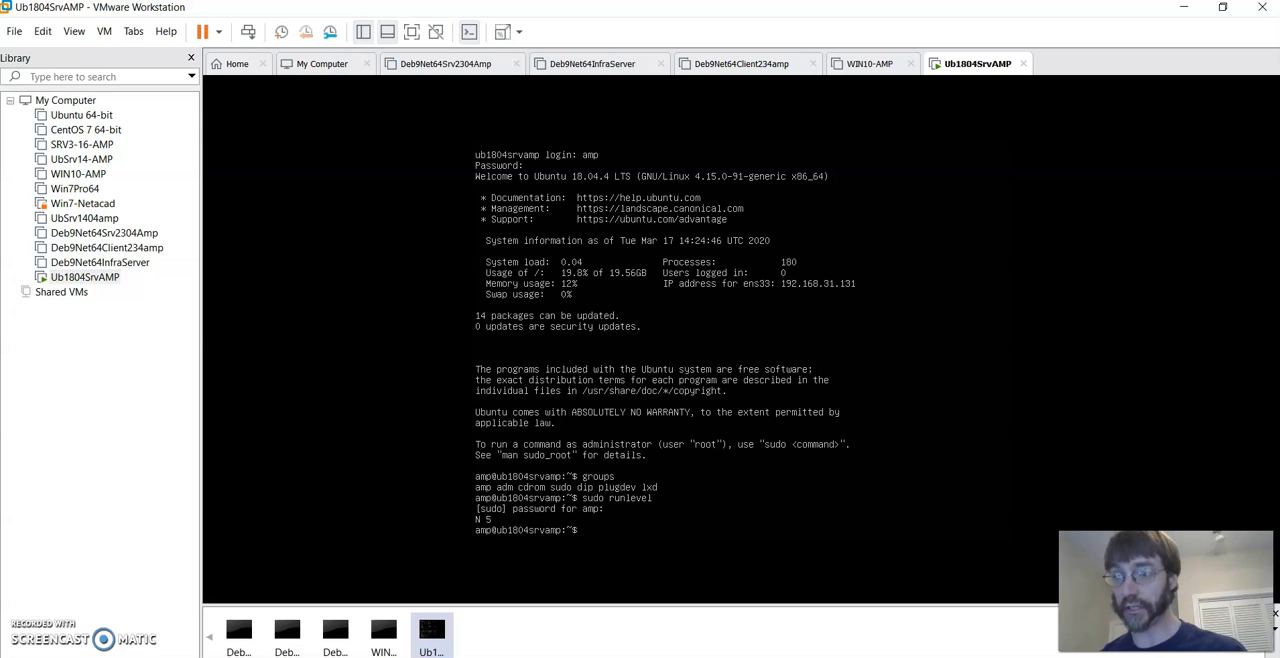
key(ctrl+alt)
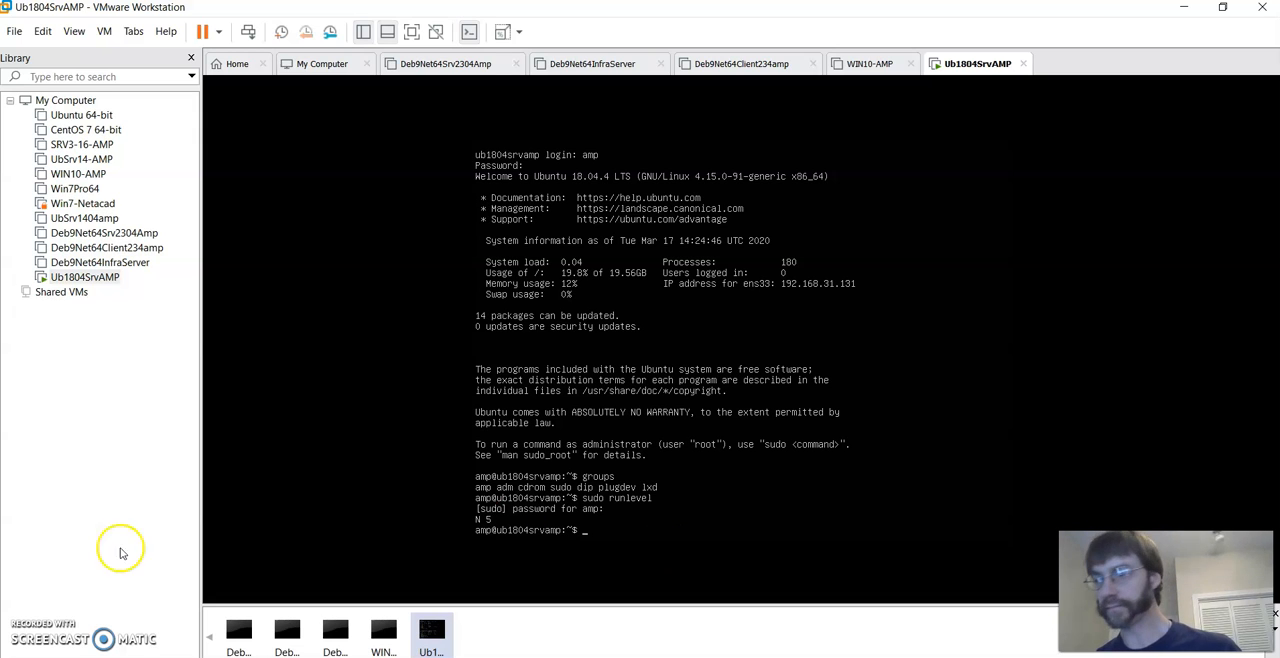